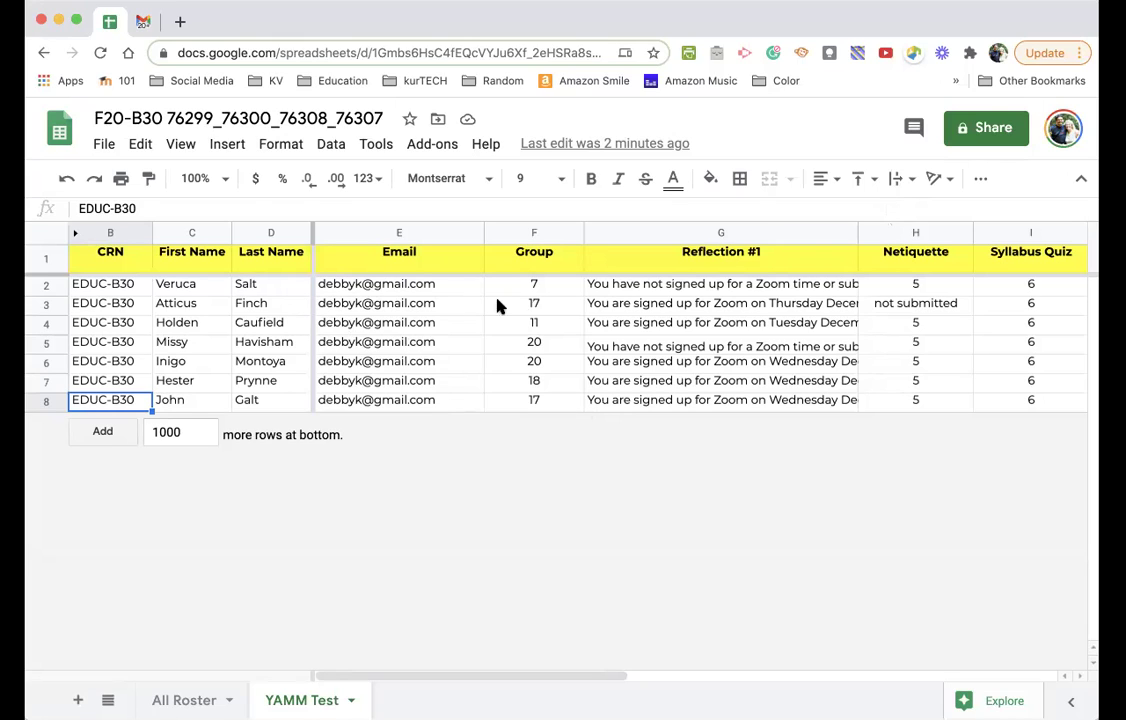
Step: Examine the student data columns of the YAMM Test sheet in row 2, from Group through Video and Comments
{"action": "left_click", "coordinate": [570, 288]}
{"action": "key", "text": "Right"}
{"action": "key", "text": "Right"}
{"action": "key", "text": "Right"}
{"action": "key", "text": "Right"}
{"action": "key", "text": "Right"}
{"action": "key", "text": "Right"}
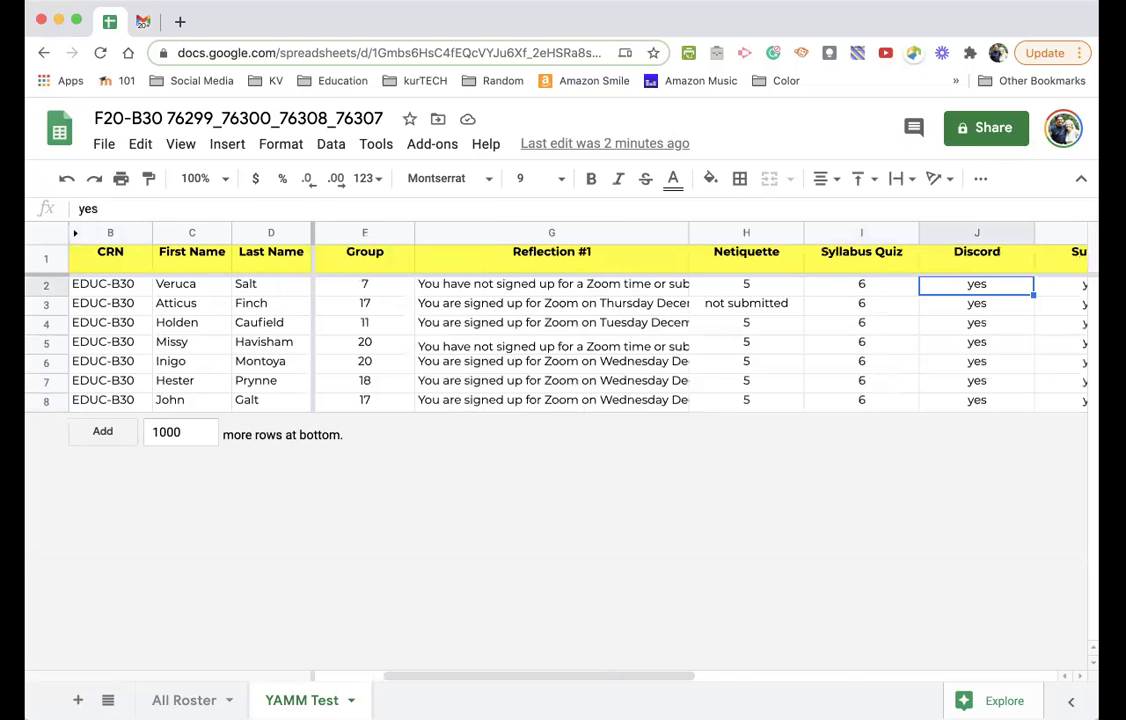
{"action": "key", "text": "Right"}
{"action": "key", "text": "Right"}
{"action": "key", "text": "Right"}
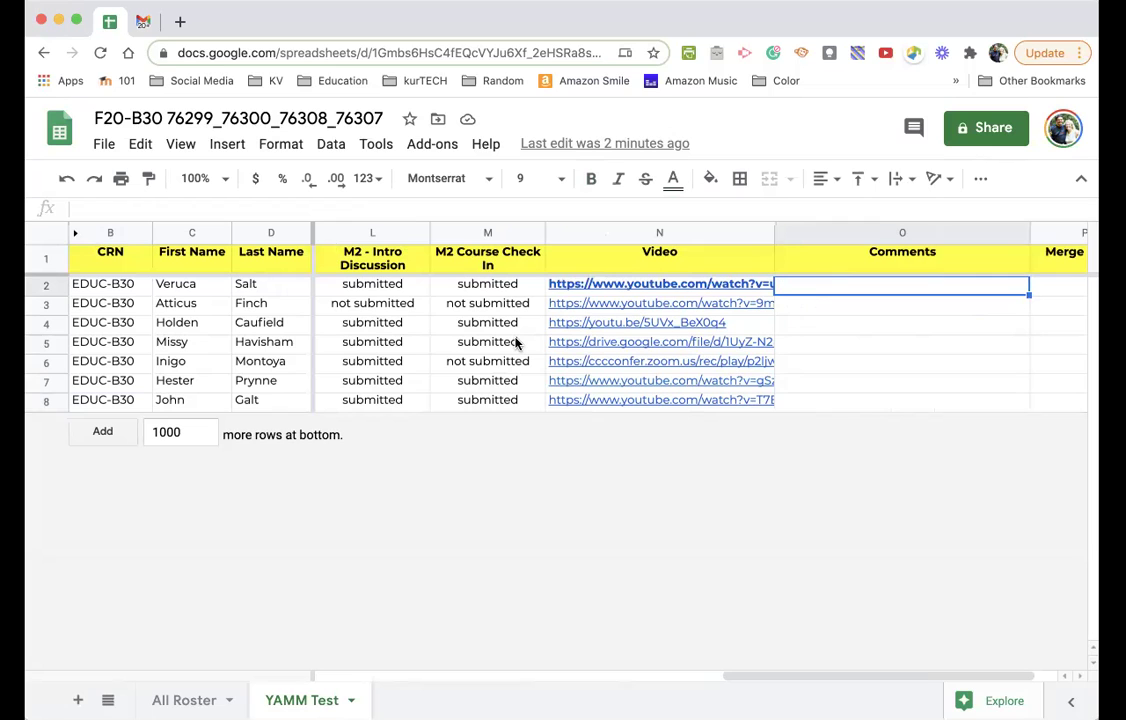
{"action": "key", "text": "Left"}
{"action": "key", "text": "Left"}
{"action": "key", "text": "Left"}
{"action": "key", "text": "Left"}
{"action": "key", "text": "Left"}
{"action": "key", "text": "Left"}
{"action": "key", "text": "Left"}
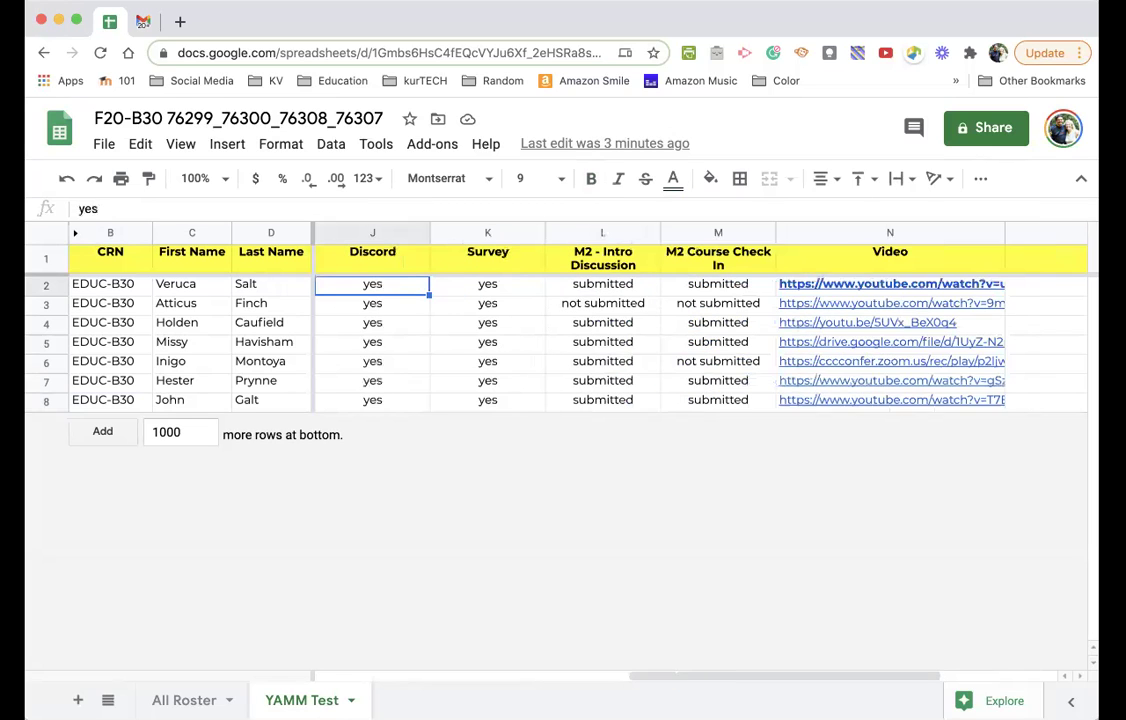
{"action": "key", "text": "Left"}
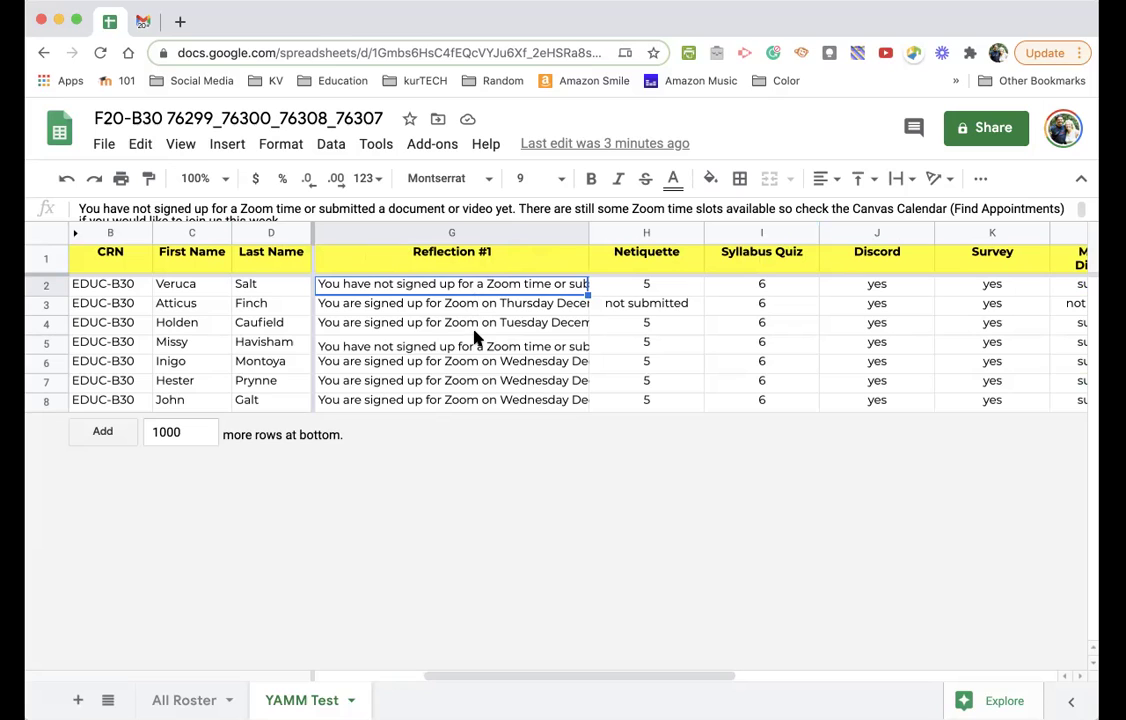
Step: Switch to the Gmail draft, compare its merge placeholders in the subject and body with the sheet's column headers, and return to the spreadsheet
{"action": "left_click", "coordinate": [143, 27]}
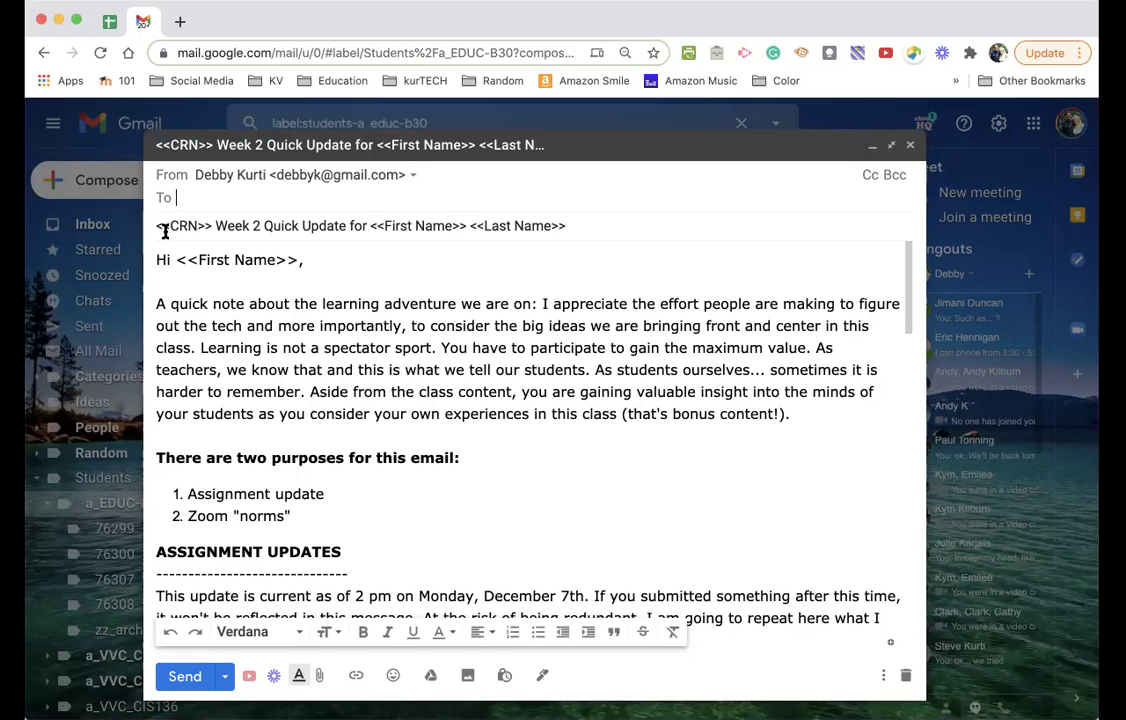
{"action": "left_click", "coordinate": [201, 226]}
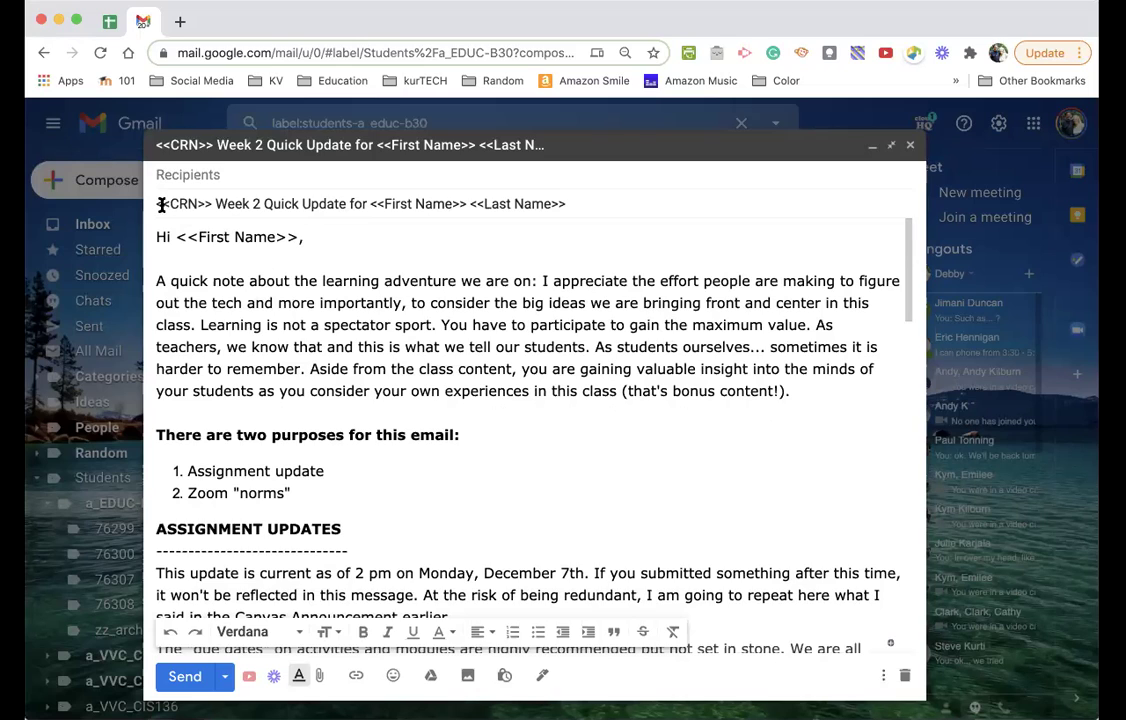
{"action": "left_click_drag", "start_coordinate": [157, 203], "coordinate": [295, 237]}
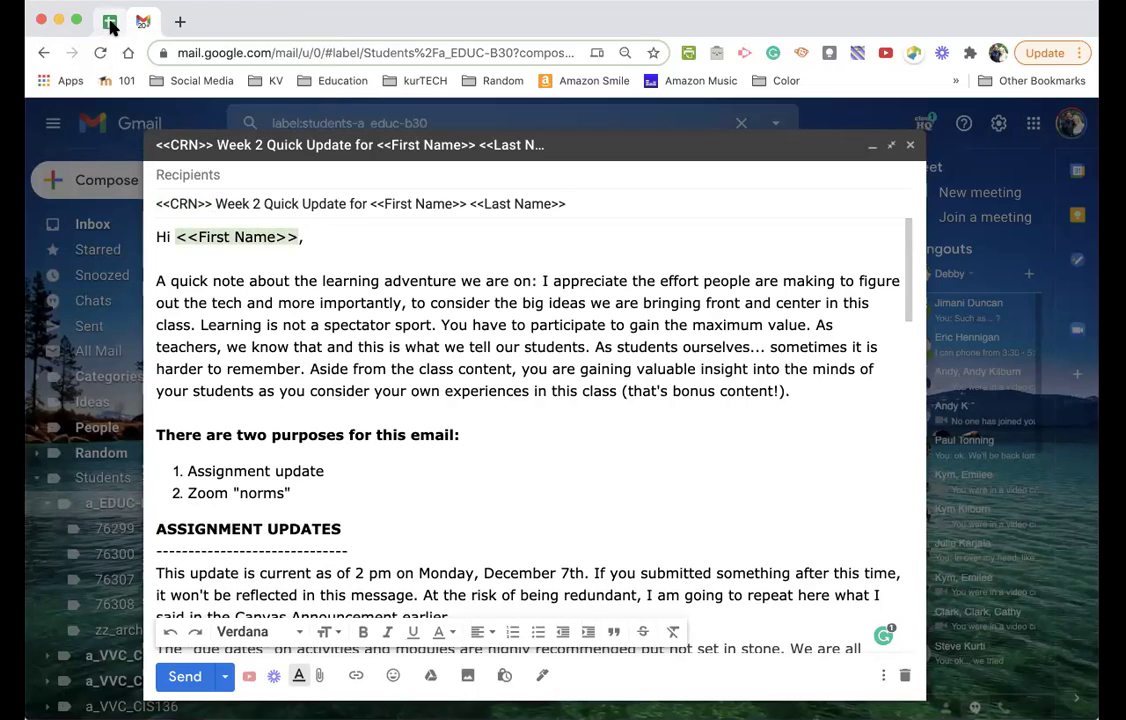
{"action": "left_click", "coordinate": [110, 22]}
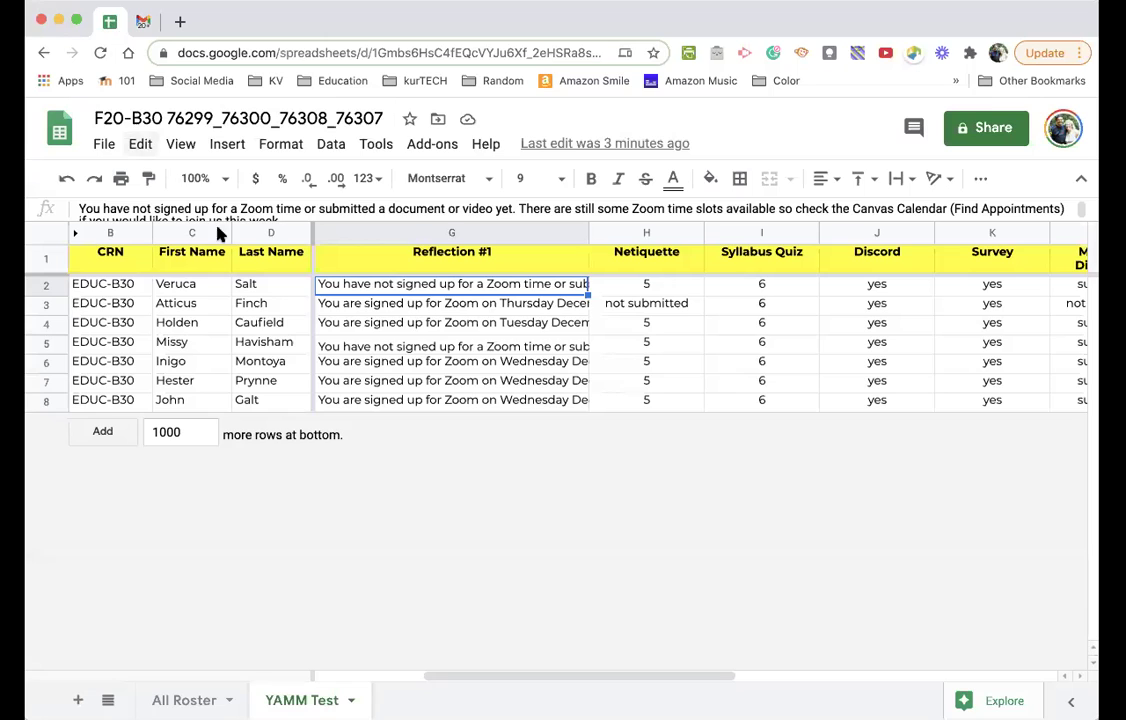
{"action": "left_click", "coordinate": [142, 22]}
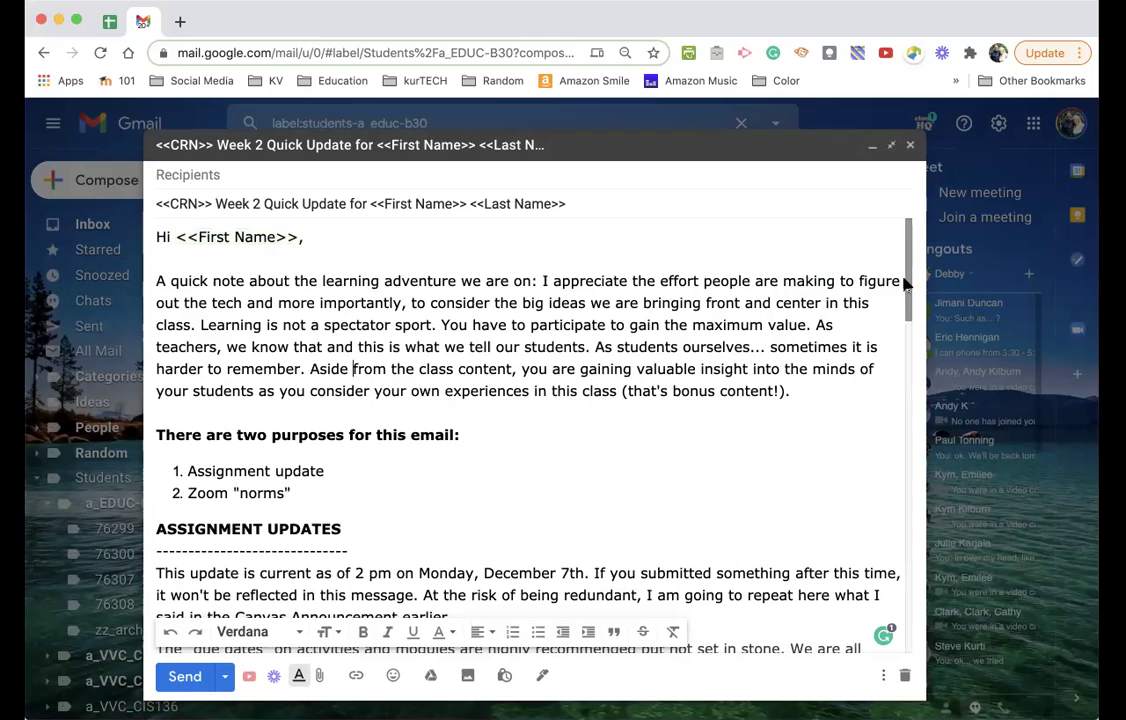
{"action": "left_click_drag", "start_coordinate": [907, 284], "coordinate": [776, 407]}
{"action": "left_click", "coordinate": [384, 419]}
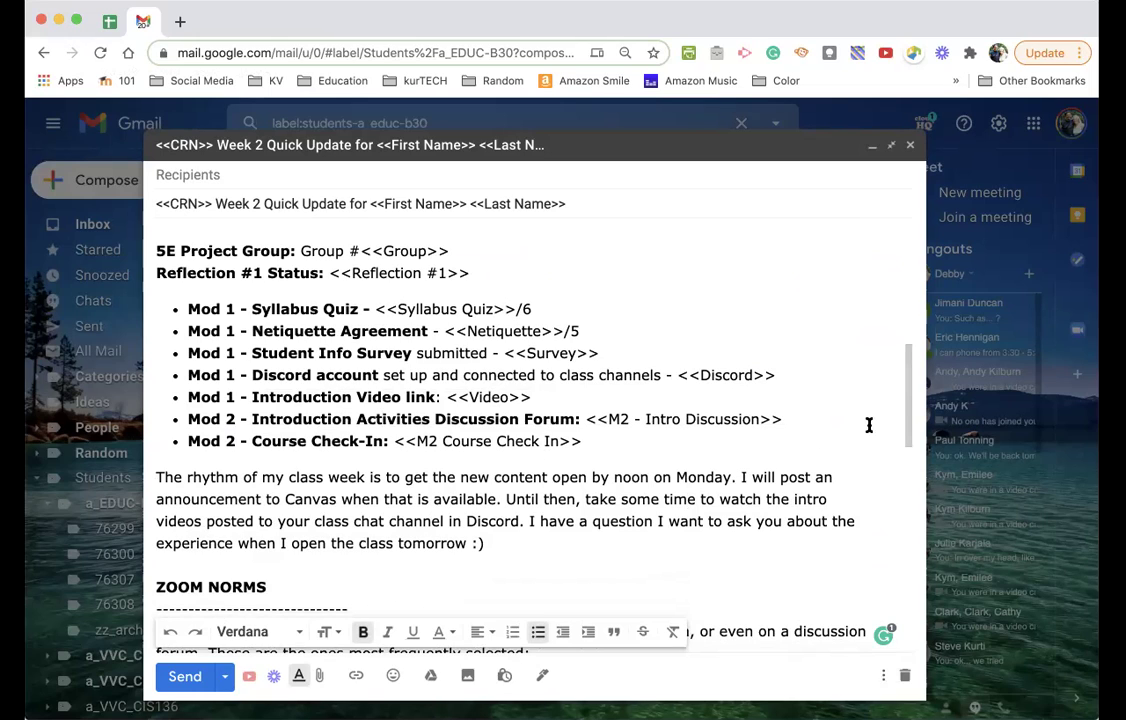
{"action": "scroll", "coordinate": [907, 412], "scroll_direction": "up", "scroll_amount": 1}
{"action": "scroll", "coordinate": [907, 412], "scroll_direction": "up", "scroll_amount": 10}
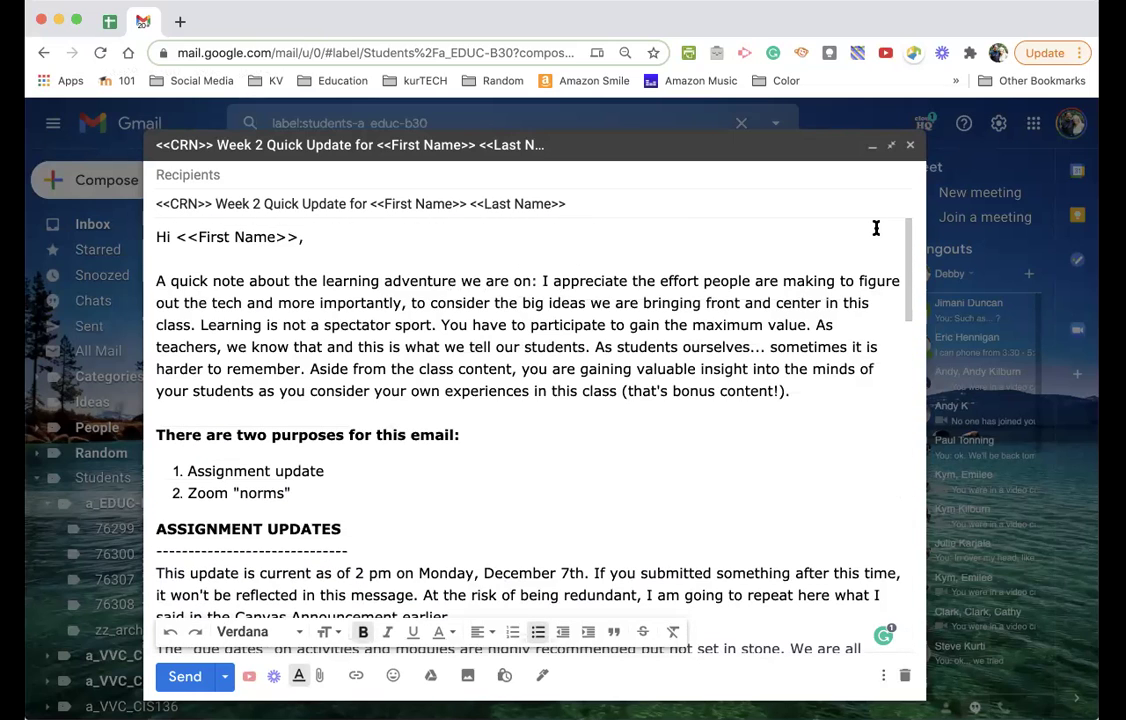
{"action": "left_click", "coordinate": [110, 21]}
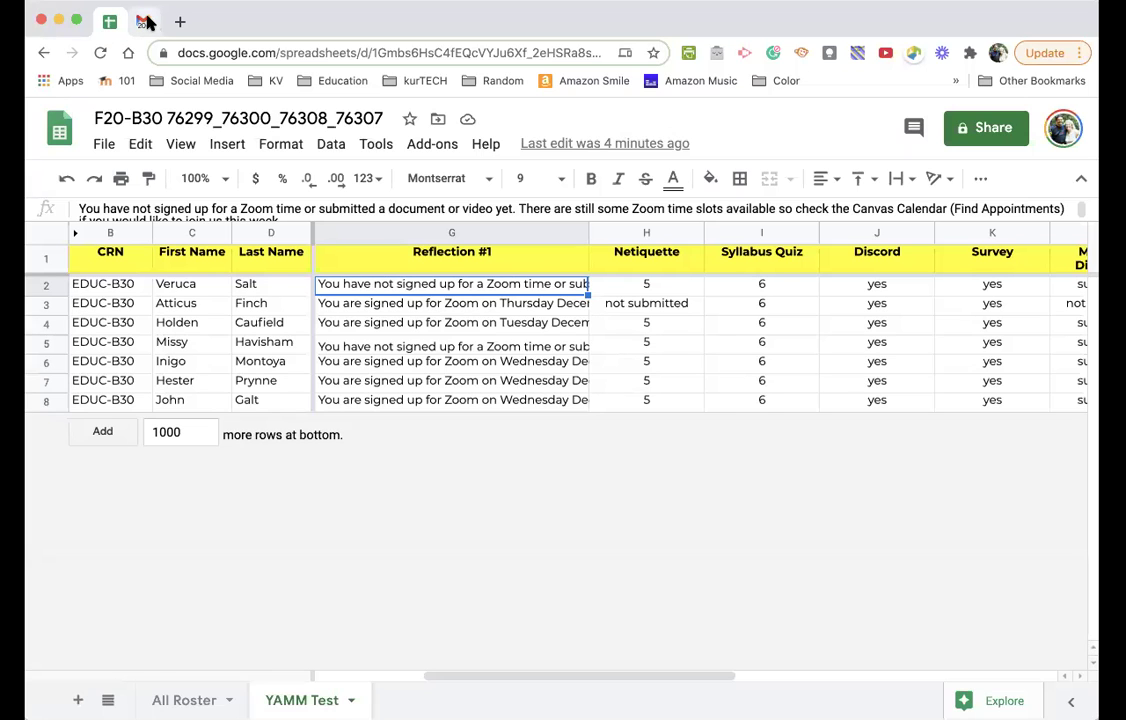
{"action": "left_click", "coordinate": [143, 21]}
{"action": "left_click", "coordinate": [110, 28]}
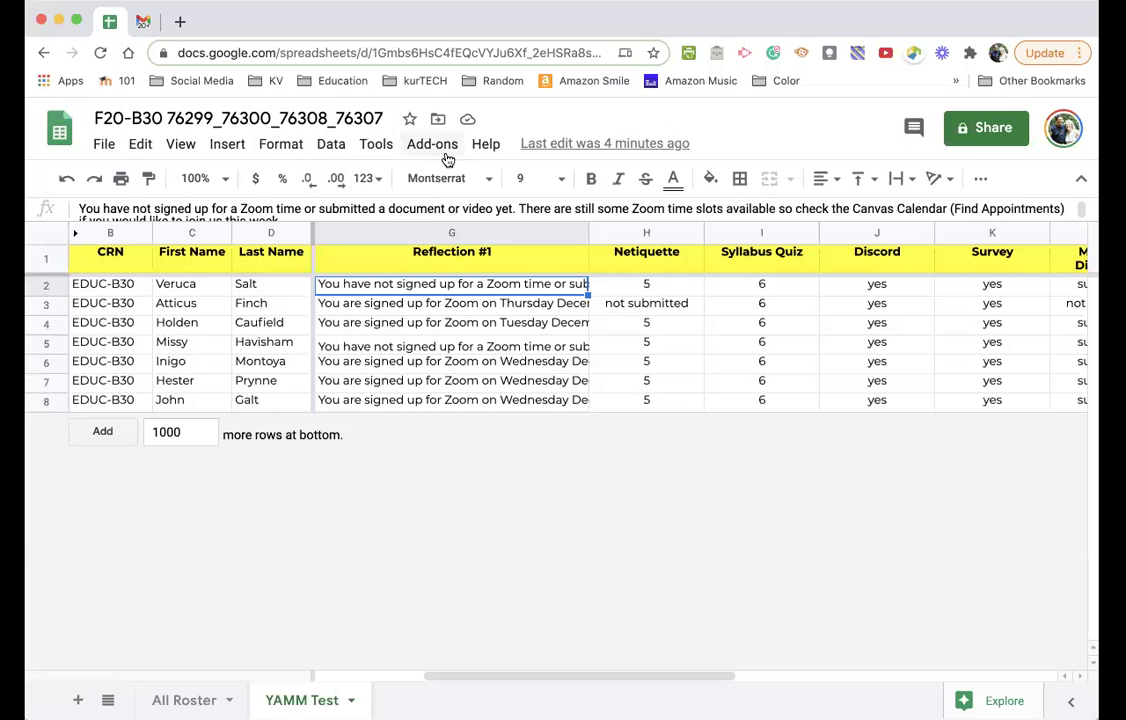
{"action": "left_click", "coordinate": [448, 148]}
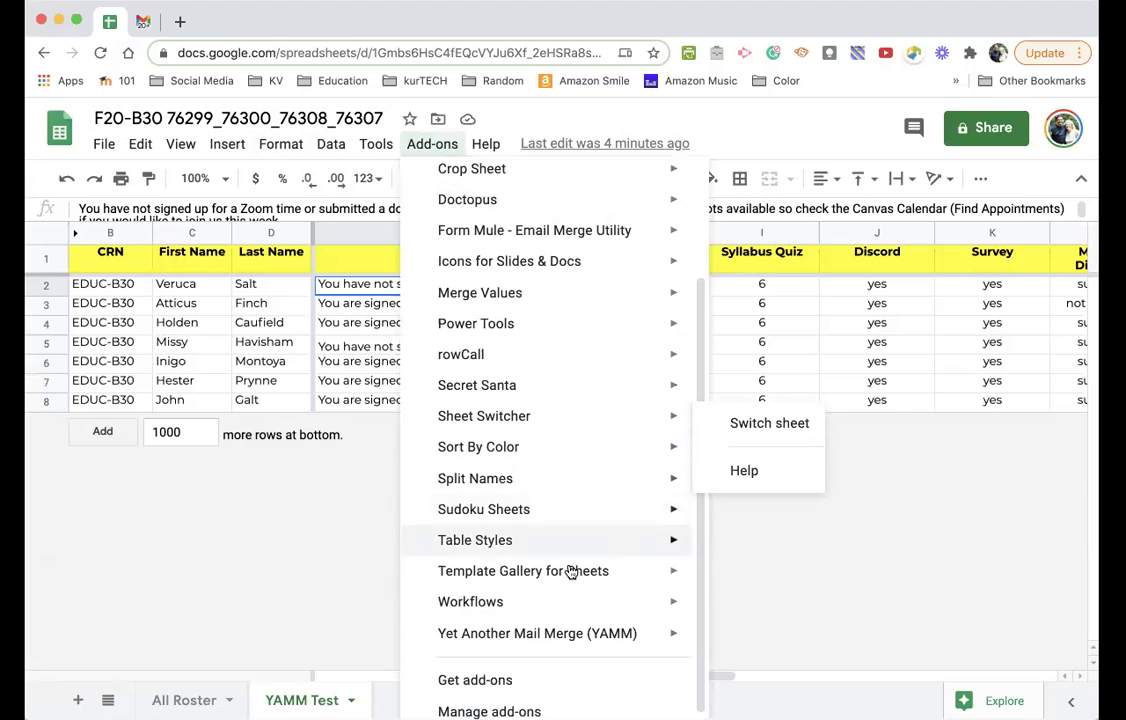
{"action": "mouse_move", "coordinate": [546, 638]}
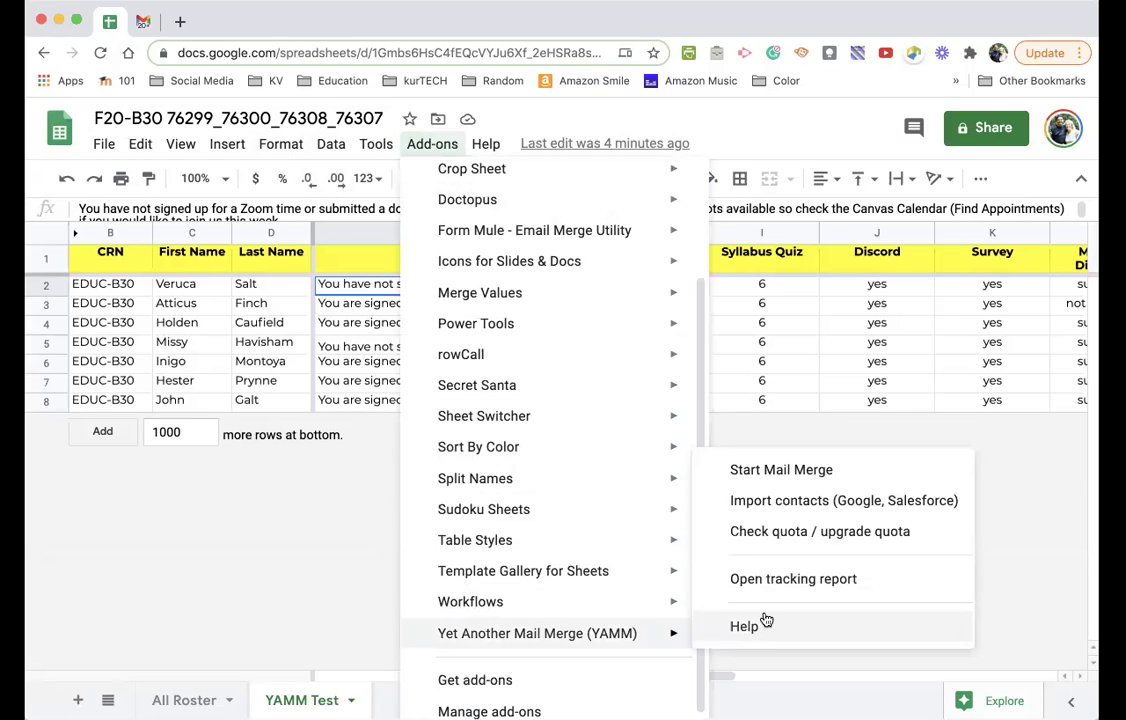
{"action": "left_click", "coordinate": [750, 479]}
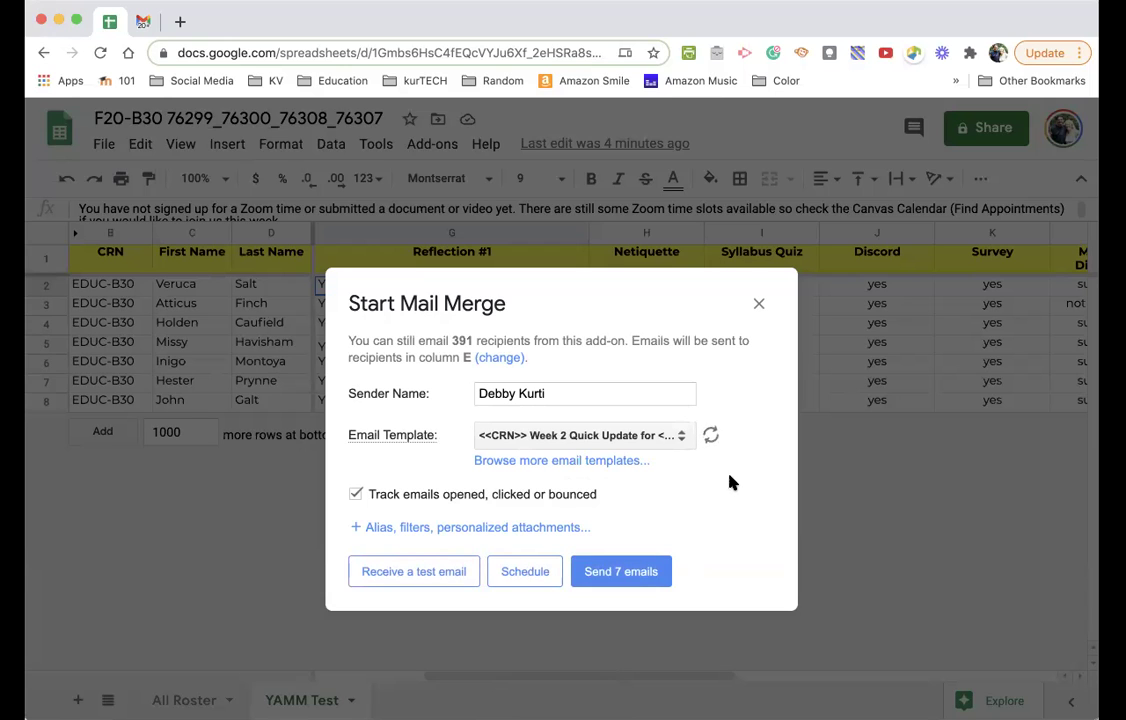
{"action": "left_click", "coordinate": [640, 437]}
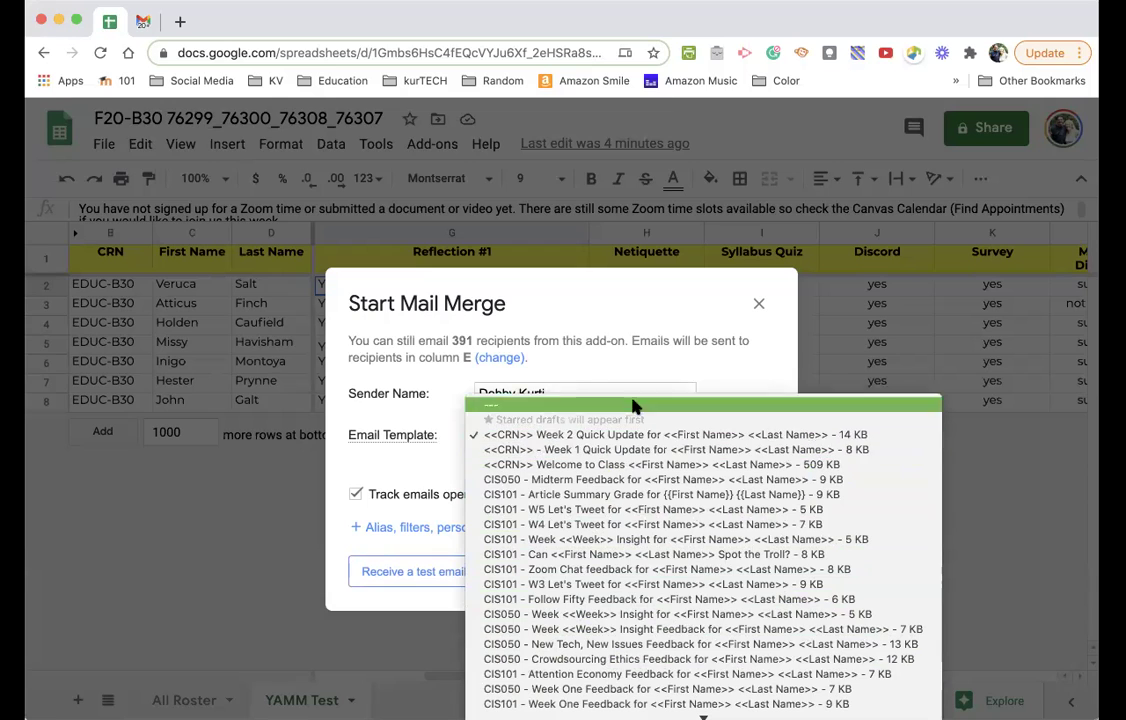
{"action": "left_click", "coordinate": [625, 435]}
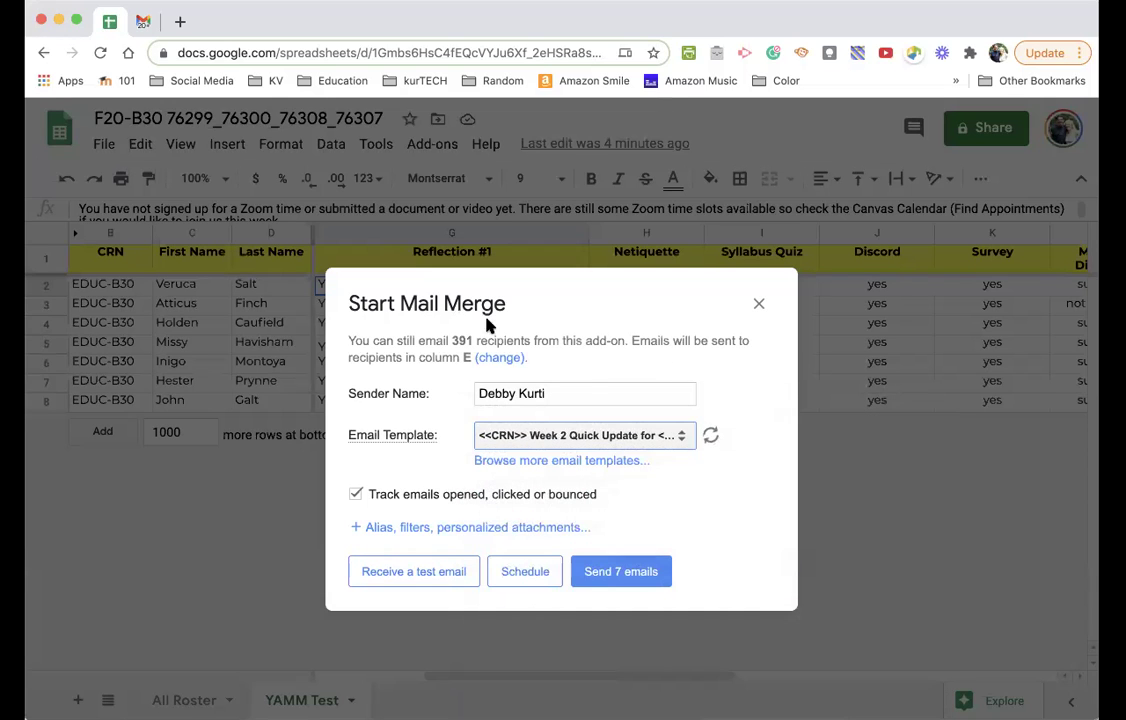
{"action": "left_click", "coordinate": [143, 21]}
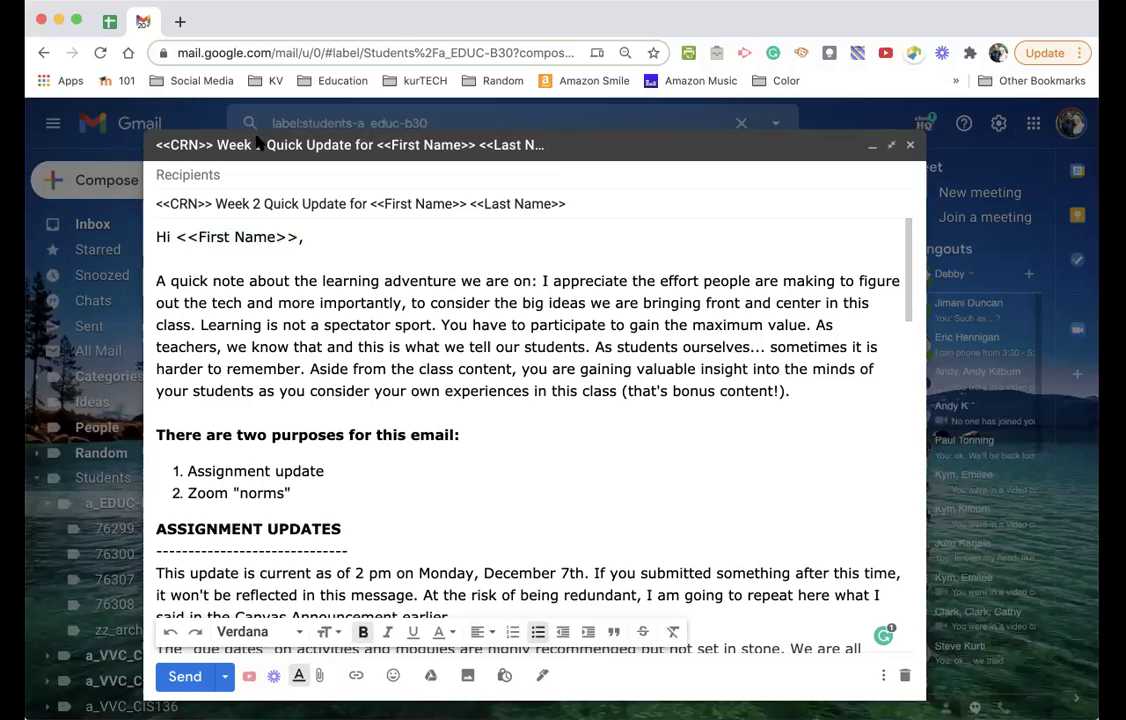
{"action": "left_click", "coordinate": [547, 347]}
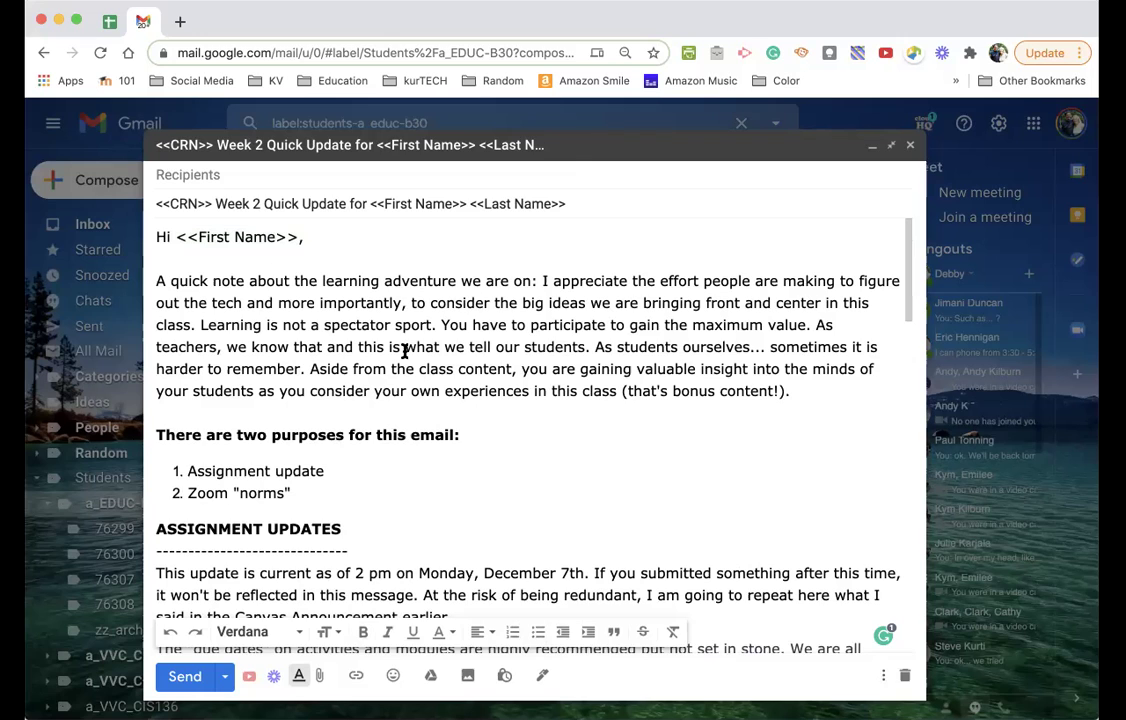
{"action": "left_click", "coordinate": [110, 21]}
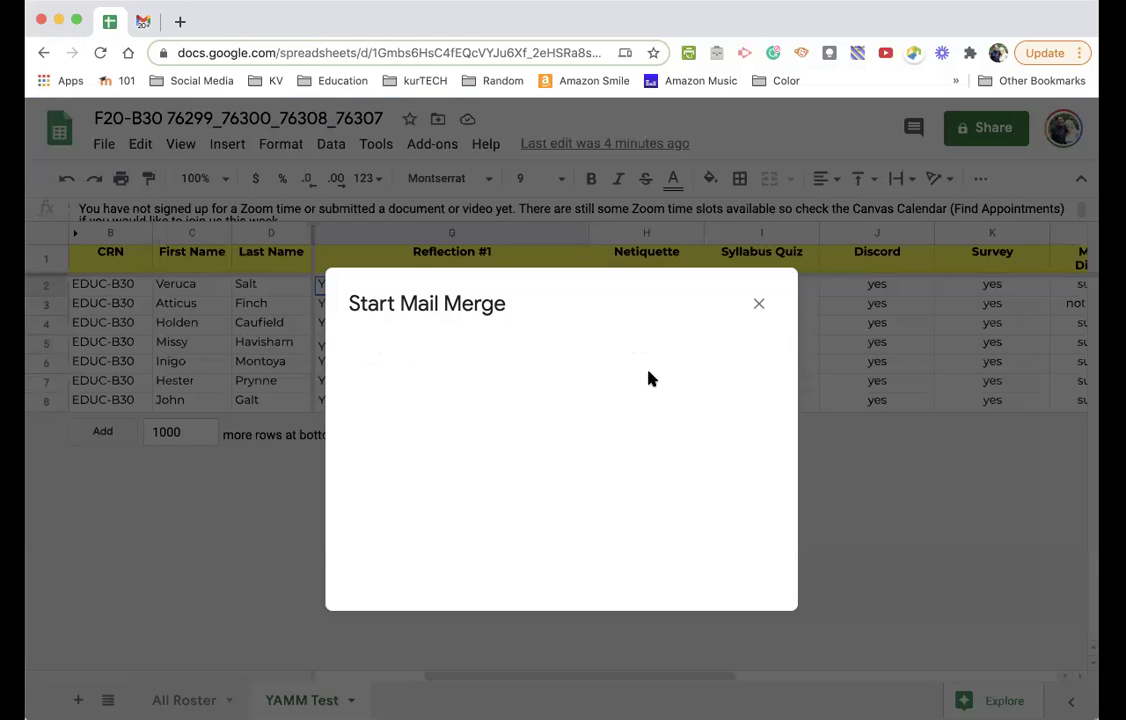
{"action": "left_click", "coordinate": [759, 305]}
Step: Start a Yet Another Mail Merge (YAMM) with the "<<CRN>> Week 2 Quick Update for <<First Name>> <<Last Name>>" draft as template and send a test email
{"action": "left_click", "coordinate": [433, 146]}
{"action": "mouse_move", "coordinate": [438, 636]}
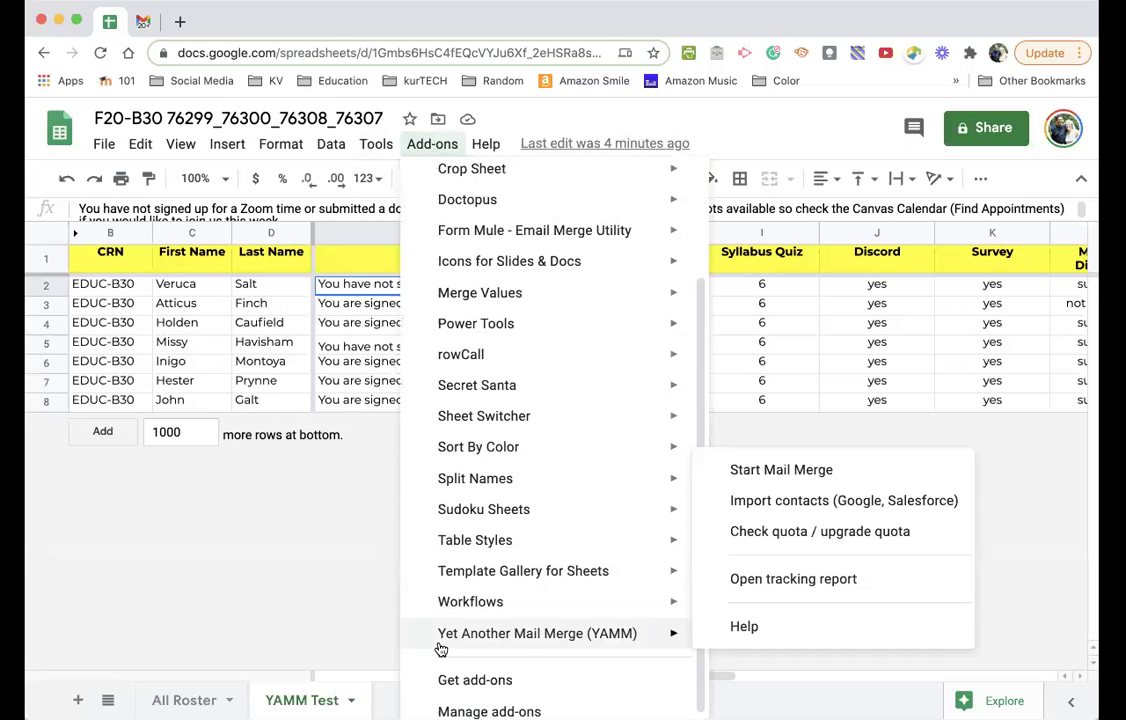
{"action": "left_click", "coordinate": [766, 484]}
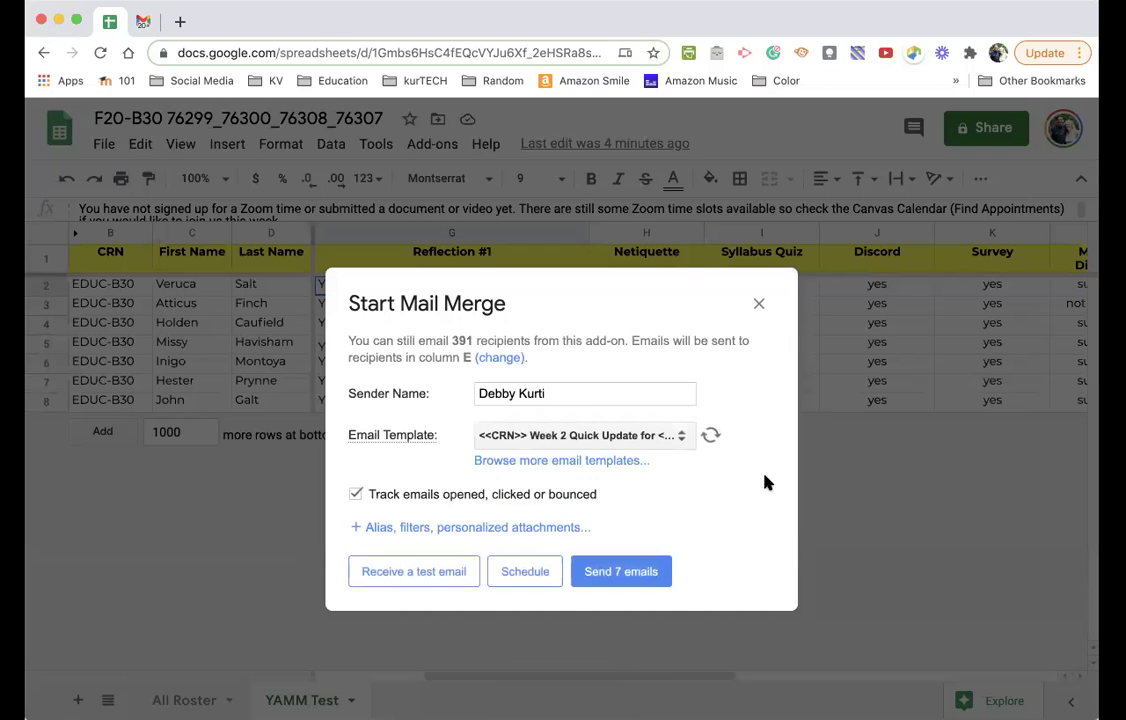
{"action": "left_click", "coordinate": [580, 436]}
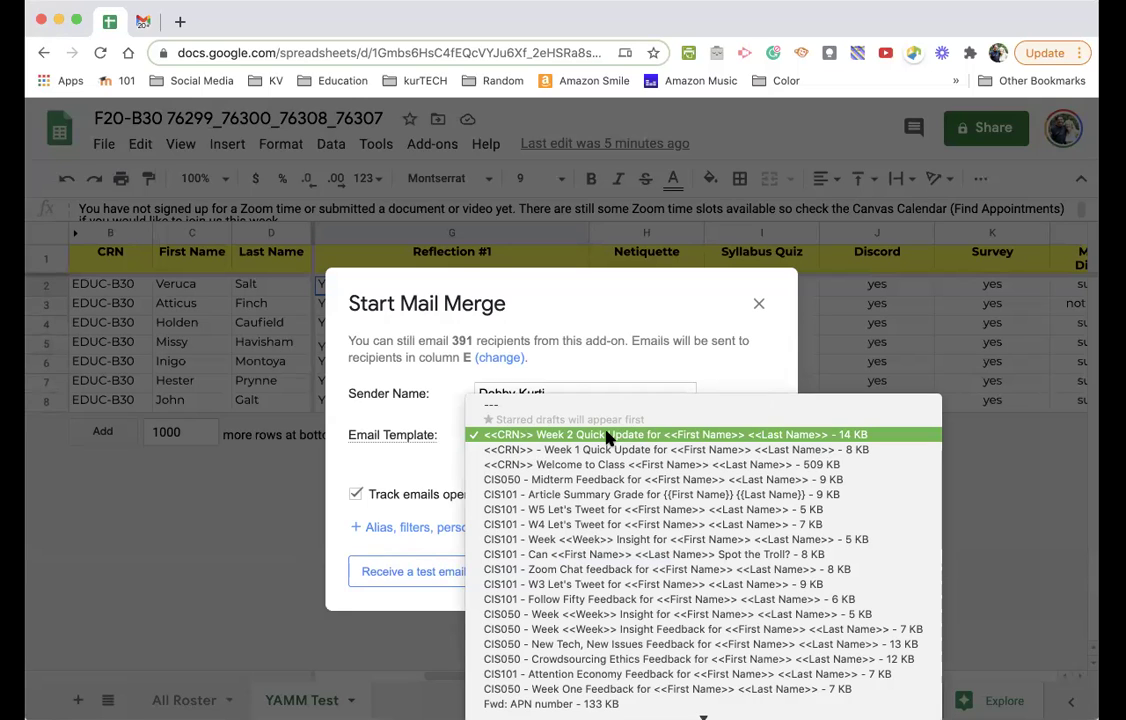
{"action": "left_click", "coordinate": [590, 436]}
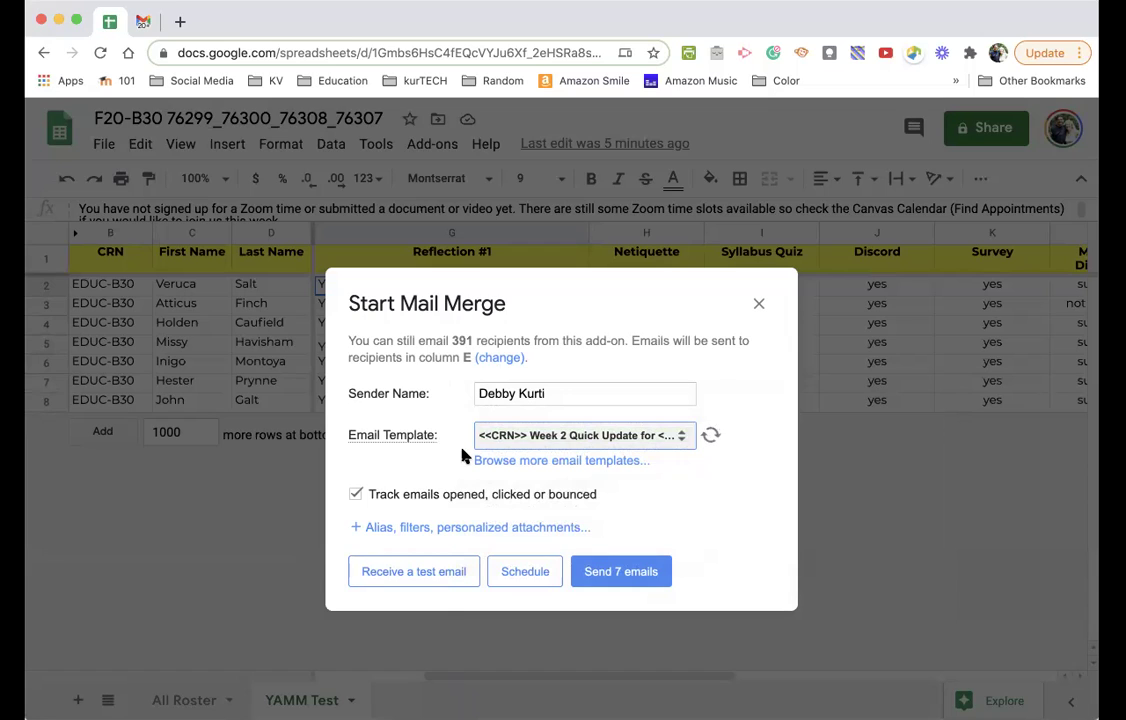
{"action": "left_click", "coordinate": [440, 575]}
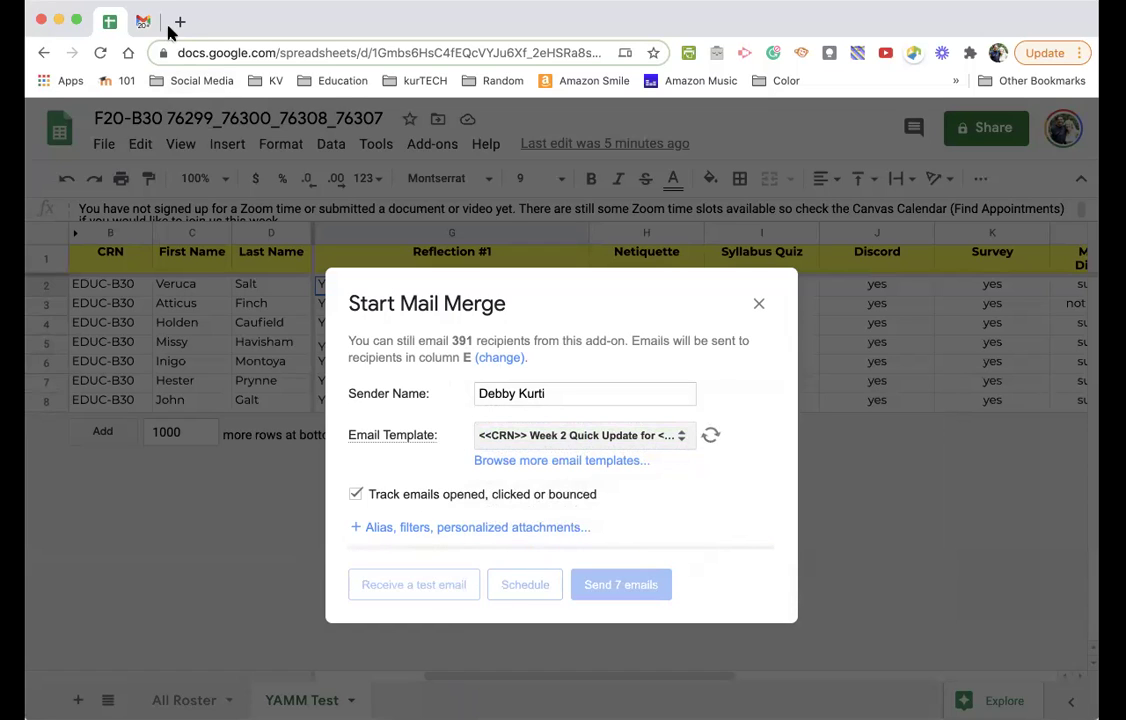
Step: Switch to Gmail, minimize the draft, refresh the a_EDUC-B30 messages, review the merged Week 2 test email's assignment section, and delete that email
{"action": "left_click", "coordinate": [141, 22]}
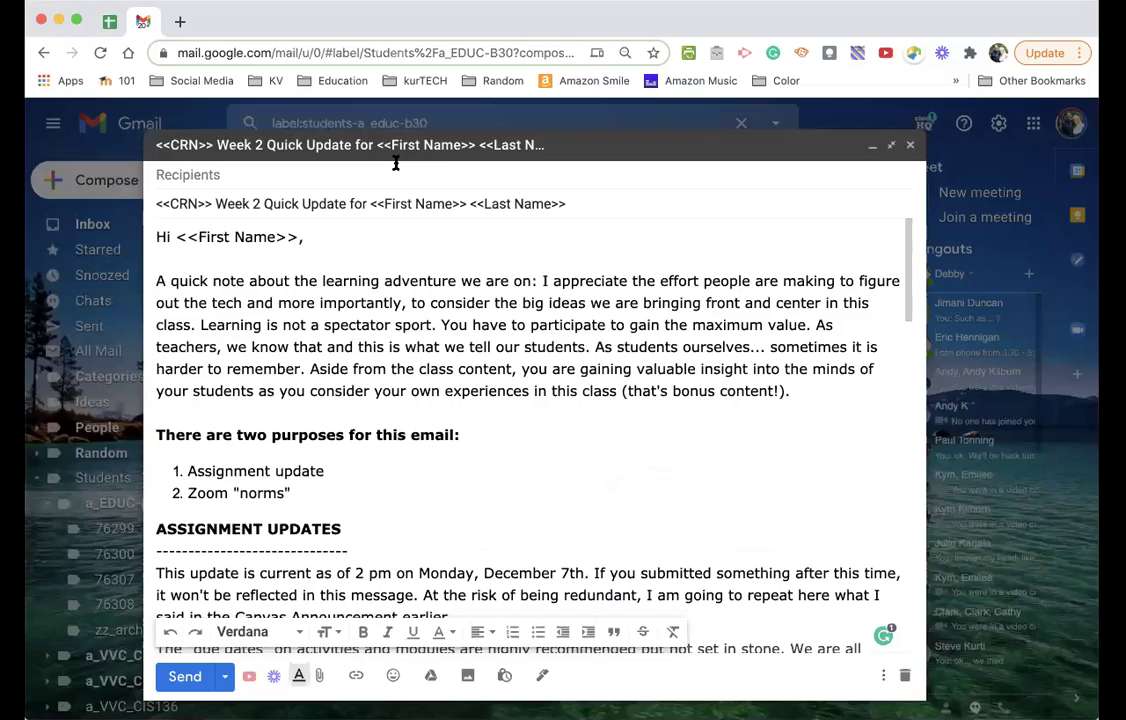
{"action": "left_click", "coordinate": [872, 145]}
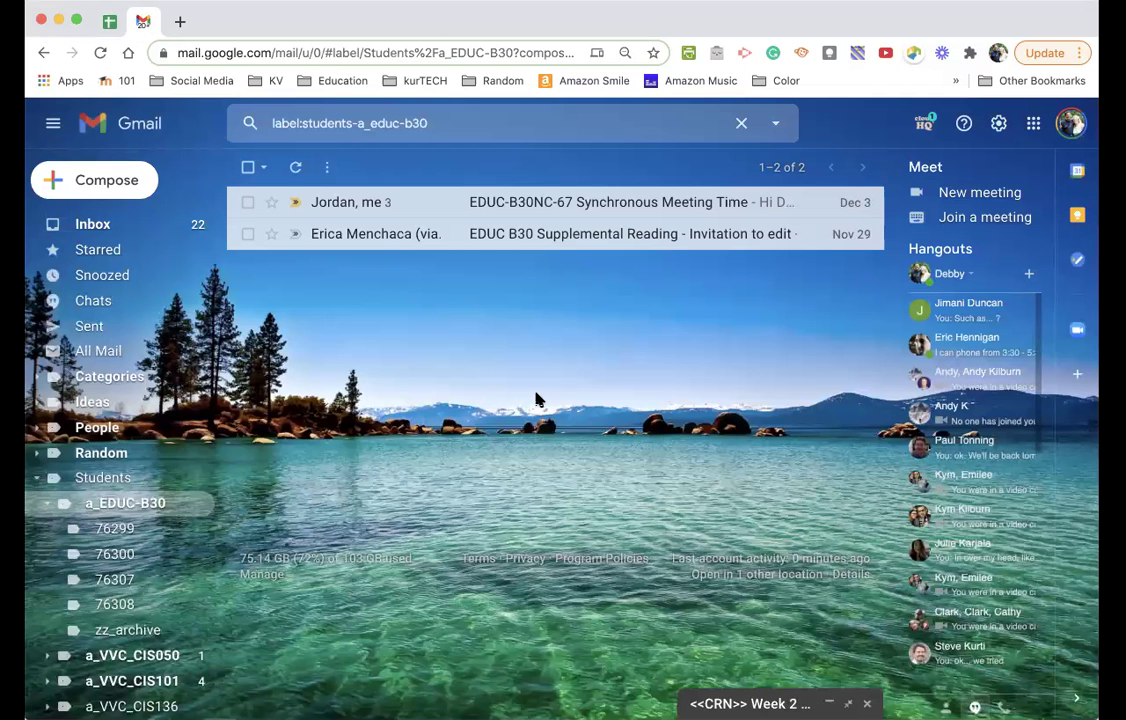
{"action": "left_click", "coordinate": [295, 167]}
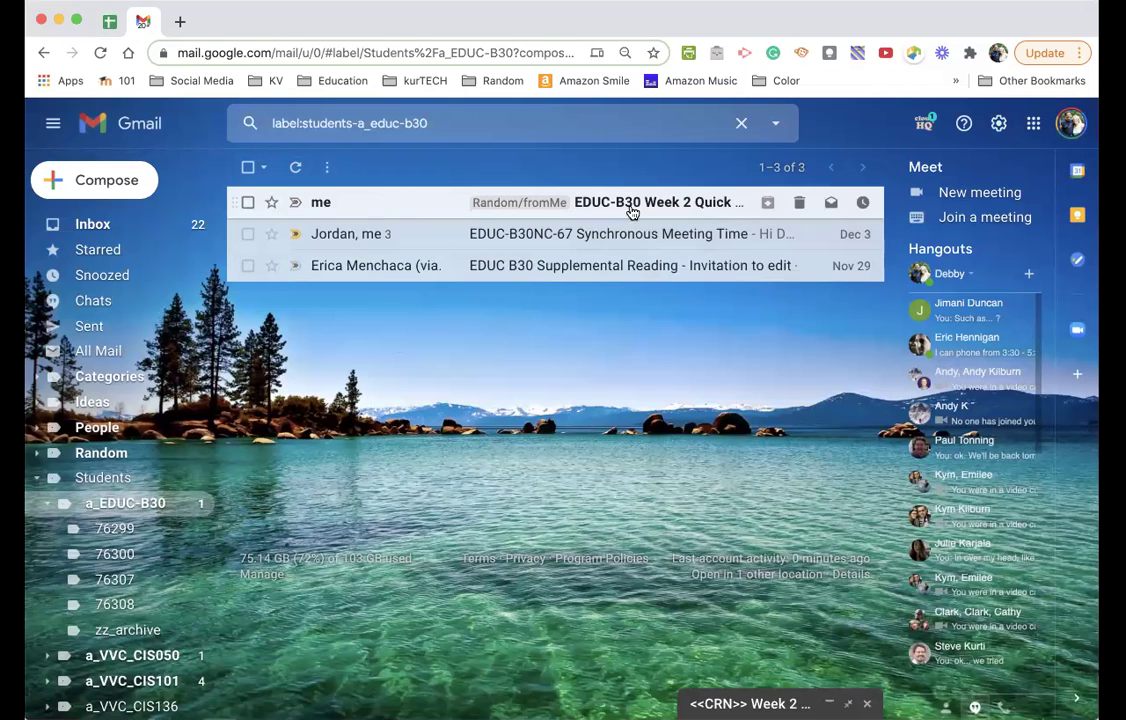
{"action": "left_click", "coordinate": [412, 205]}
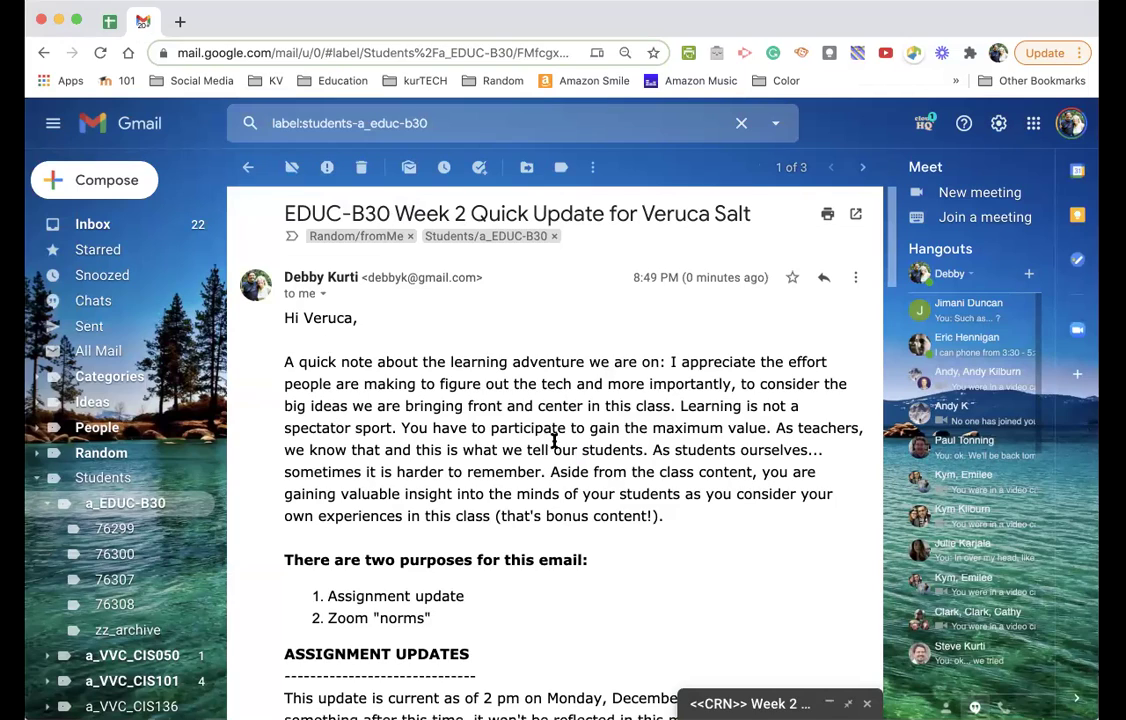
{"action": "scroll", "coordinate": [860, 330], "scroll_direction": "down", "scroll_amount": 10}
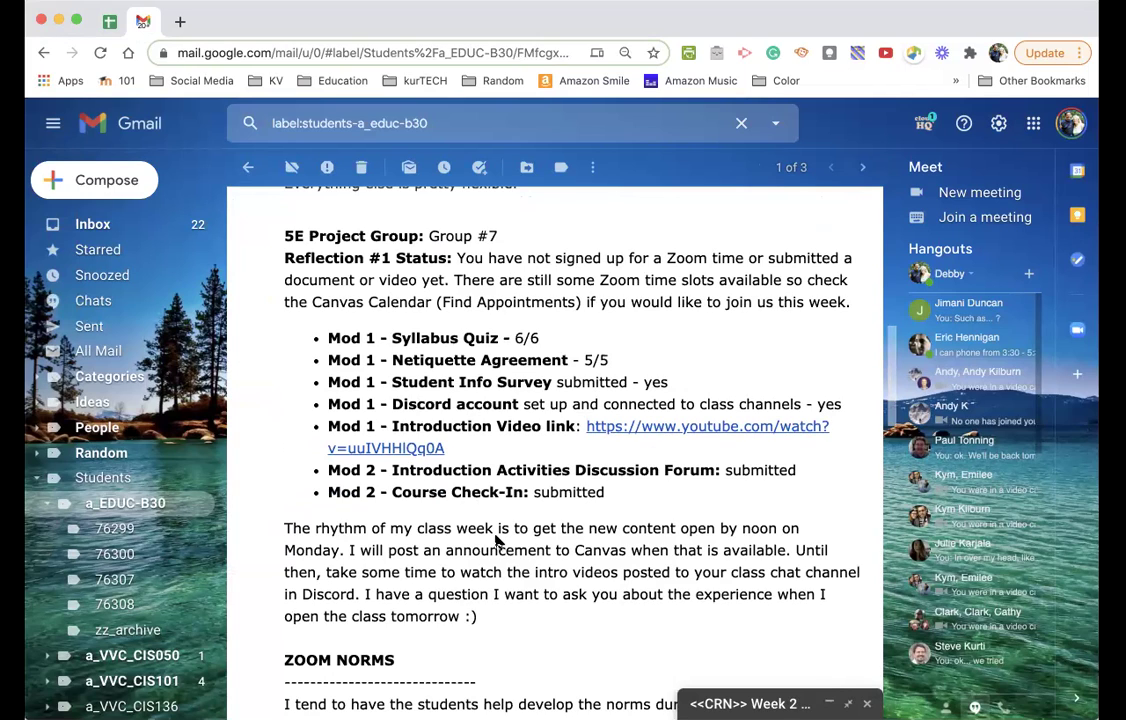
{"action": "left_click", "coordinate": [361, 168]}
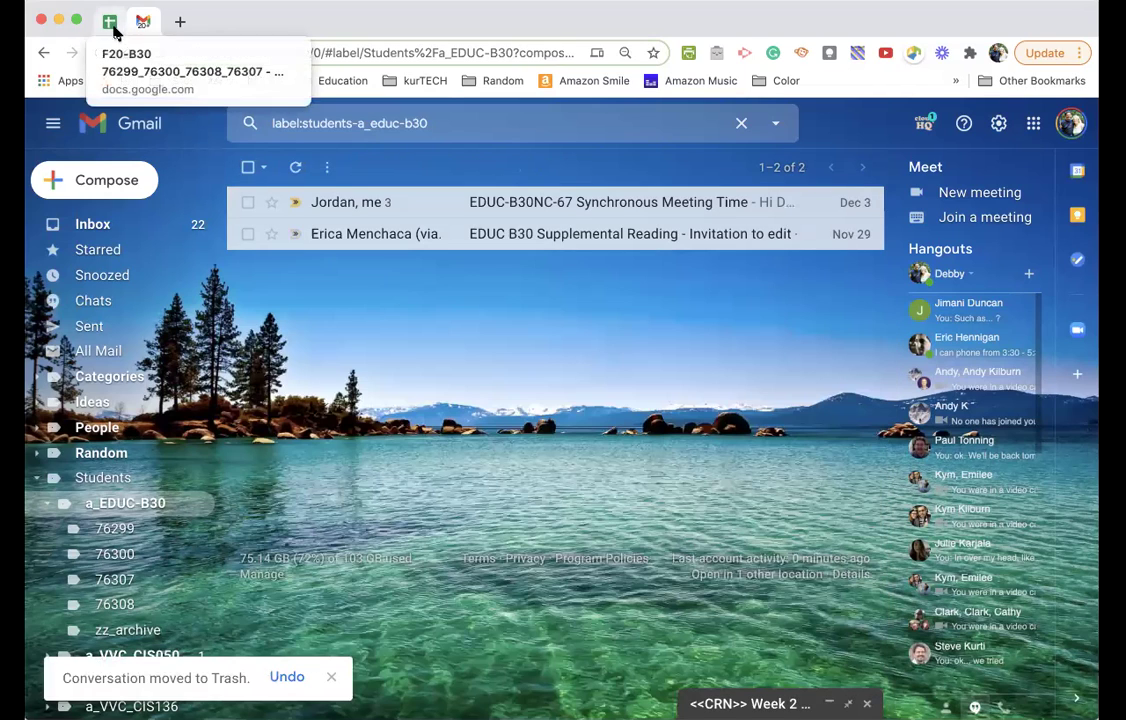
Step: Return to the spreadsheet's mail merge, send the 7 emails, and switch to Gmail
{"action": "key", "text": "ctrl+1"}
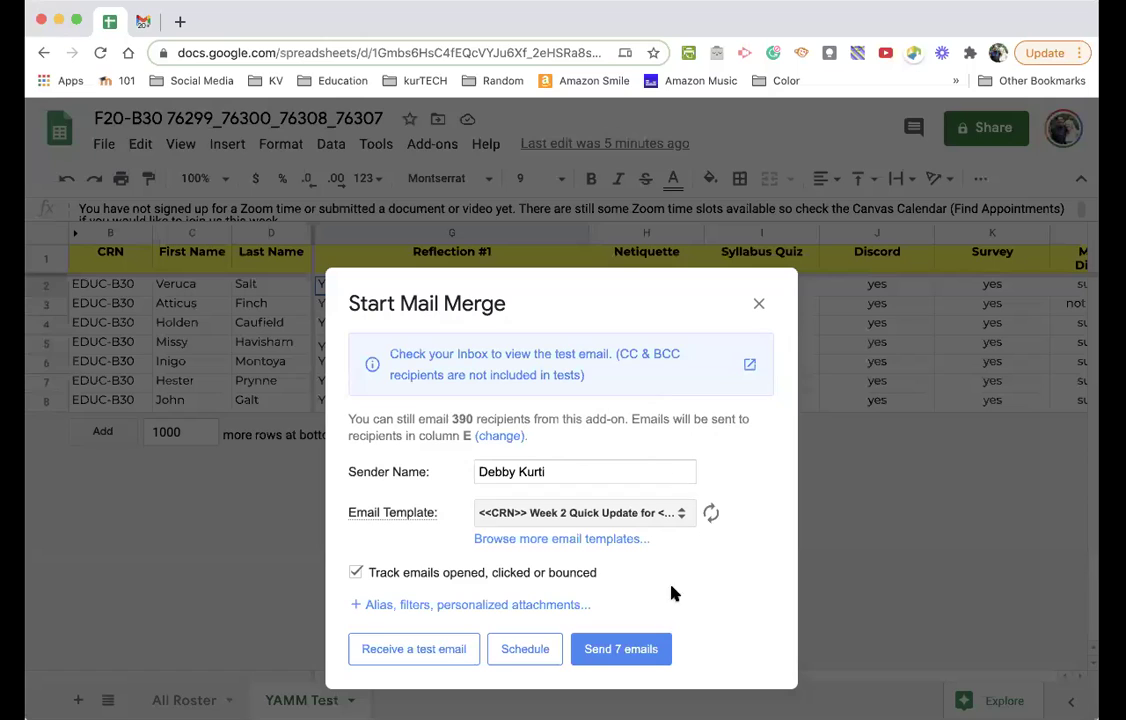
{"action": "left_click", "coordinate": [621, 649]}
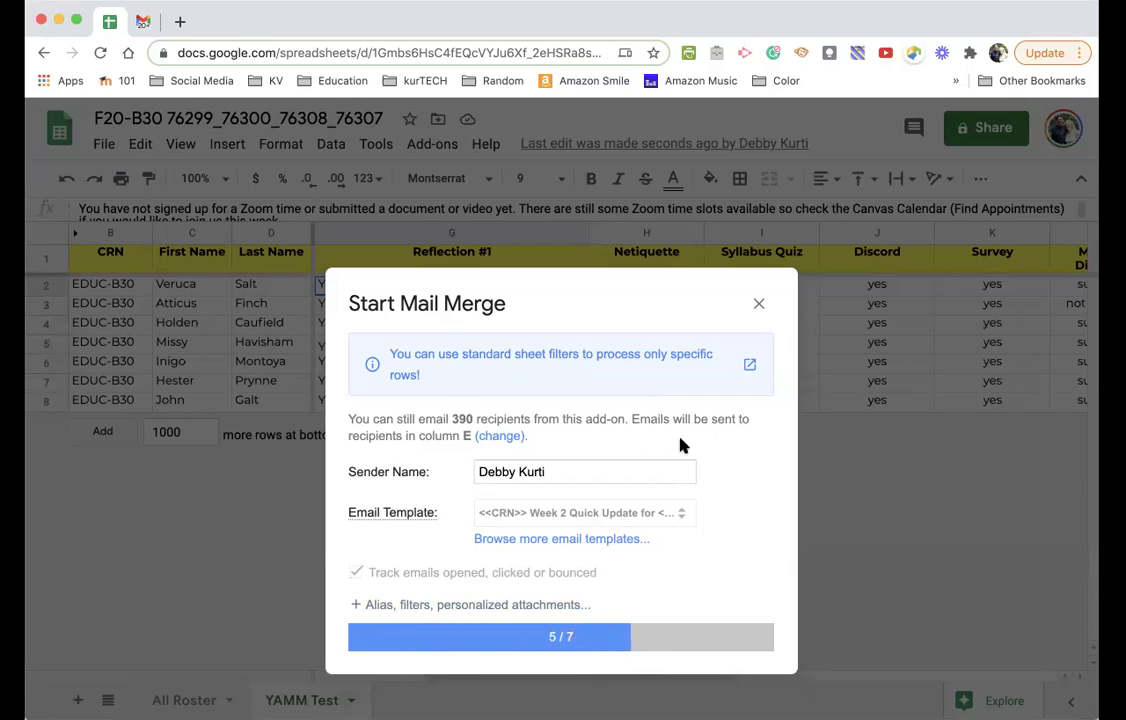
{"action": "left_click", "coordinate": [143, 24]}
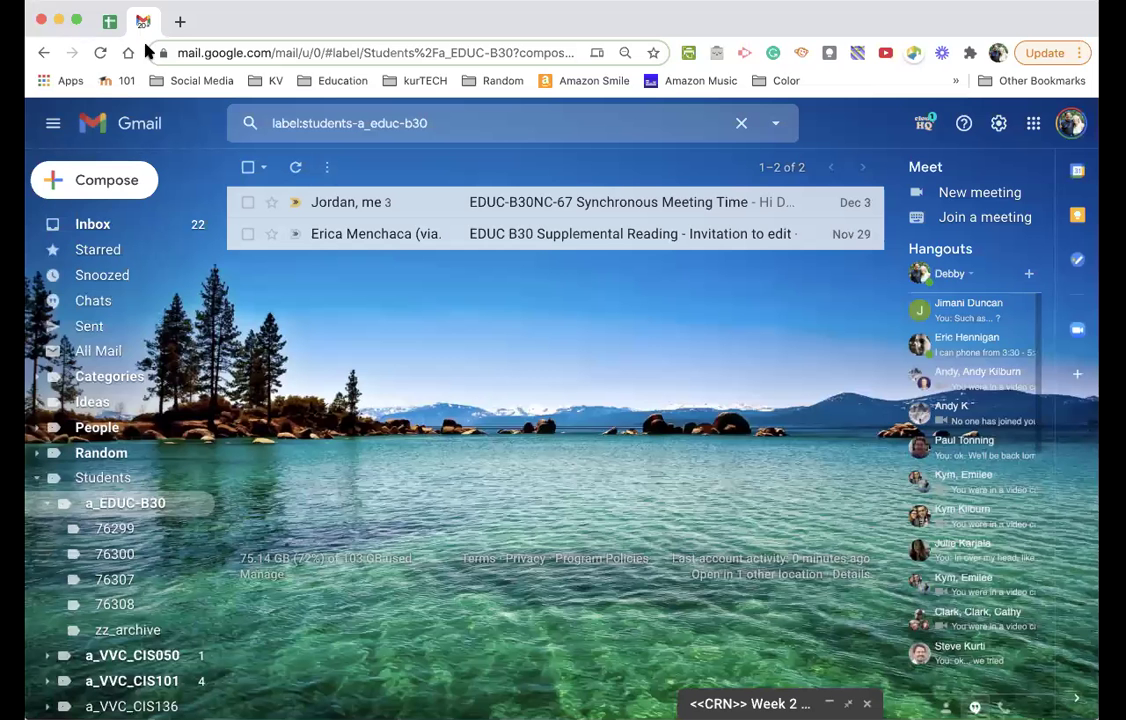
Step: Refresh the a_EDUC-B30 messages, page through the seven merged Week 2 emails from oldest to newest, and return to the message list
{"action": "left_click", "coordinate": [295, 167]}
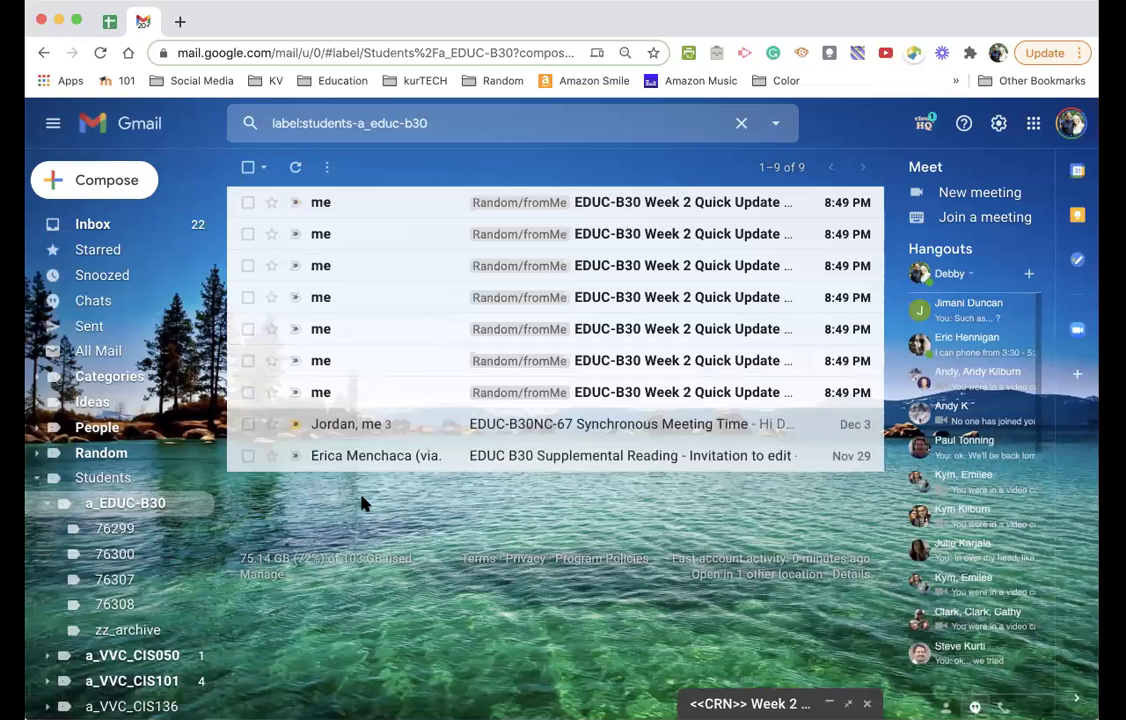
{"action": "left_click", "coordinate": [407, 404]}
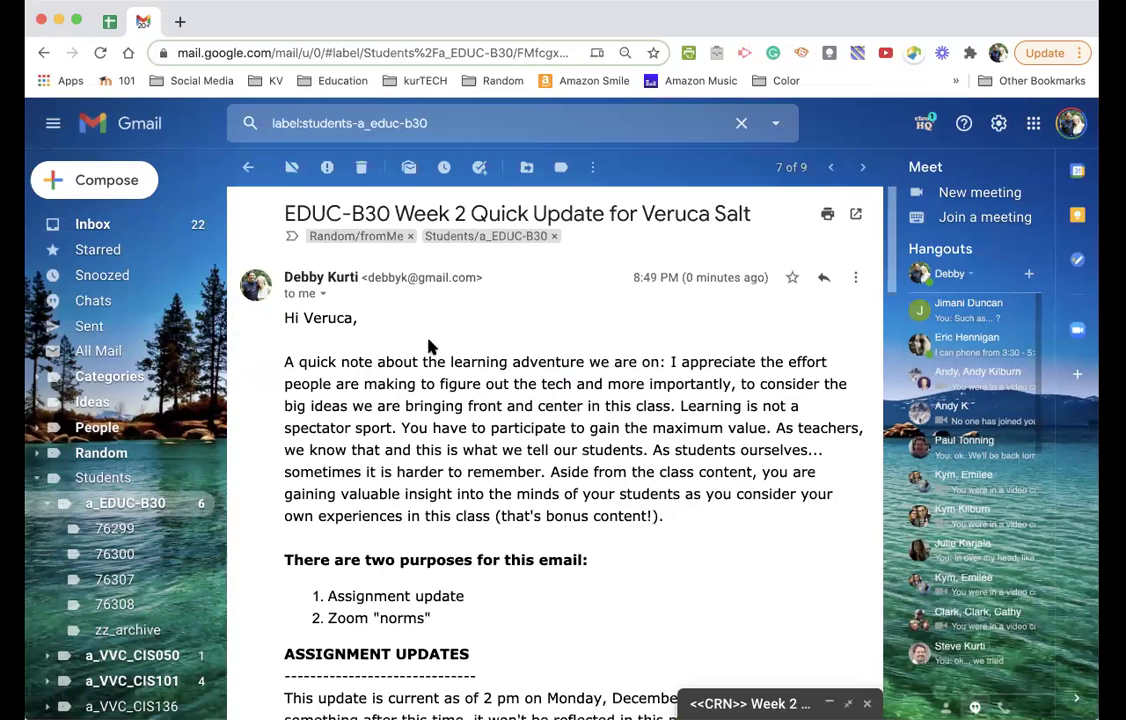
{"action": "left_click", "coordinate": [832, 170]}
{"action": "left_click", "coordinate": [832, 170]}
{"action": "left_click", "coordinate": [832, 170]}
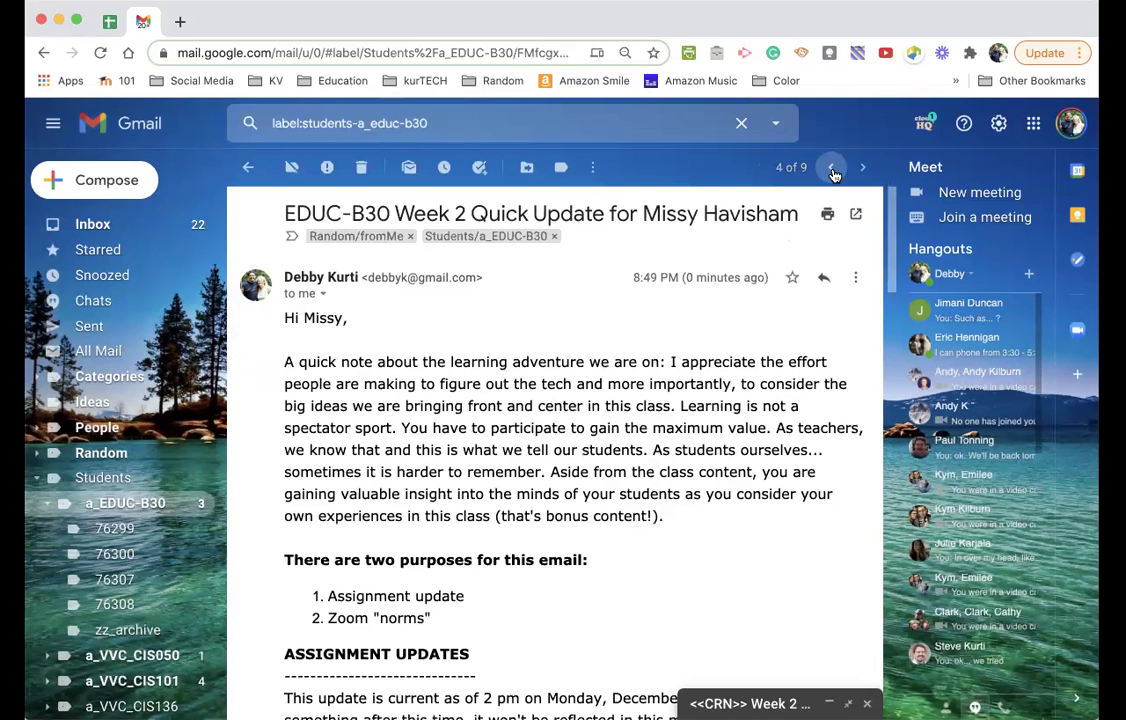
{"action": "left_click", "coordinate": [832, 170]}
{"action": "left_click", "coordinate": [832, 170]}
{"action": "left_click", "coordinate": [832, 170]}
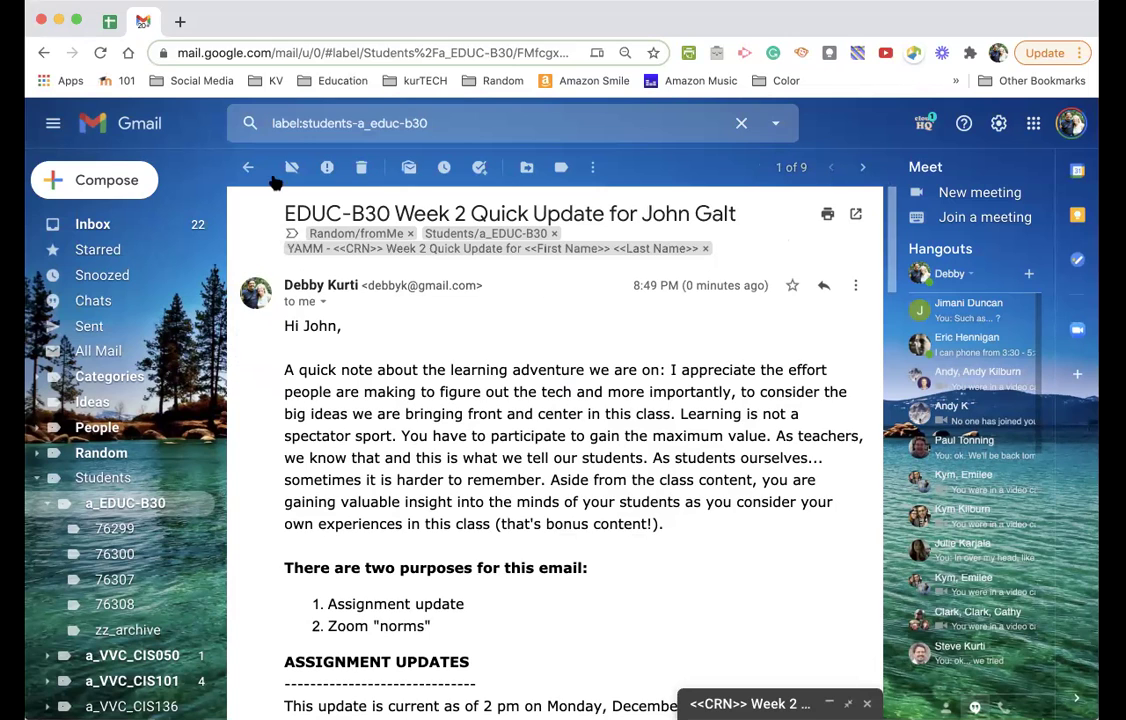
{"action": "left_click", "coordinate": [249, 168]}
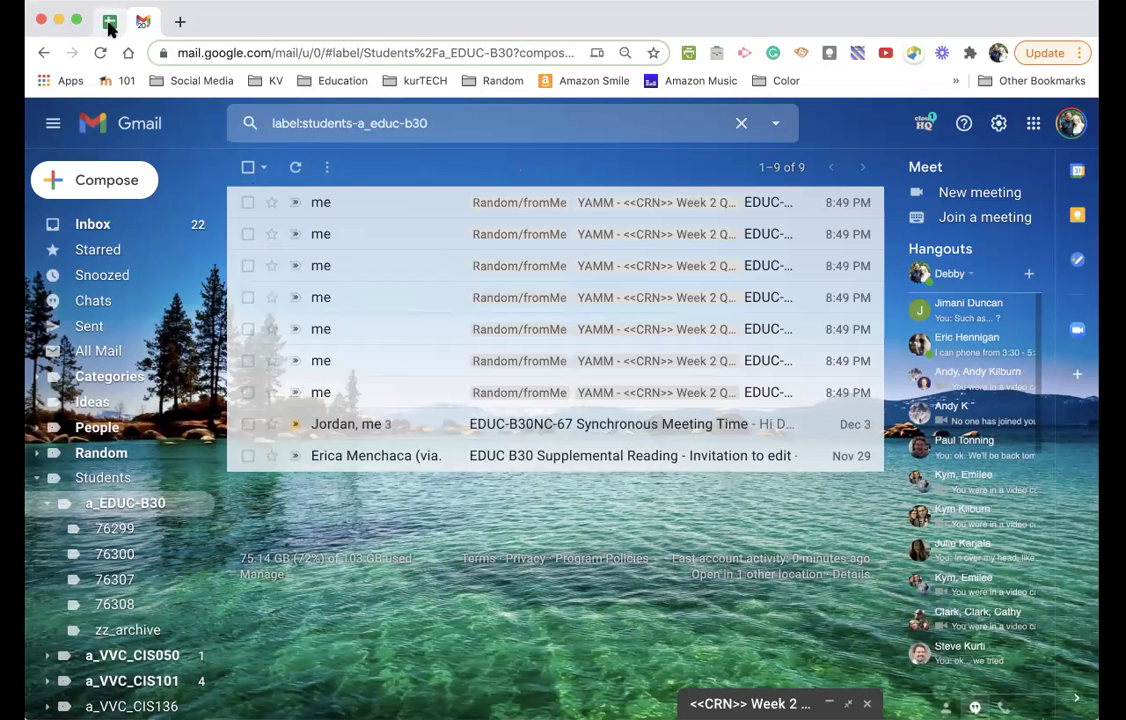
Step: Switch to the spreadsheet, dismiss the Start Mail Merge dialog, and check the Merge status column and its last row's note
{"action": "right_click", "coordinate": [143, 24]}
{"action": "left_click", "coordinate": [438, 153]}
{"action": "left_click", "coordinate": [108, 22]}
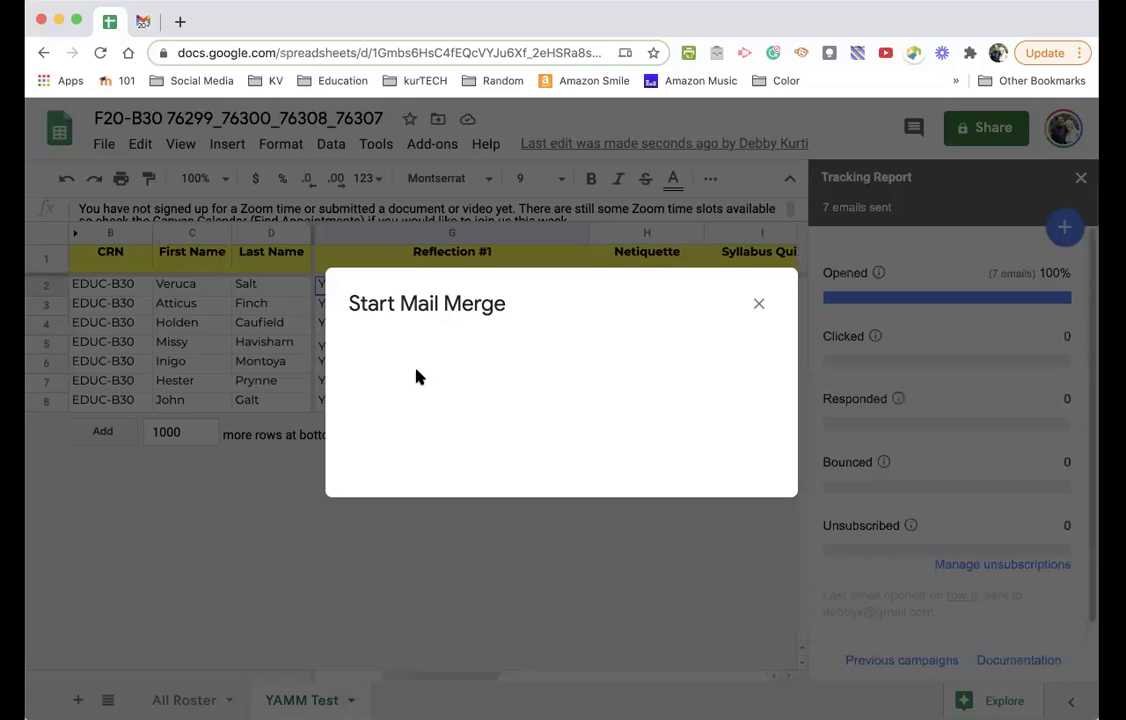
{"action": "left_click", "coordinate": [760, 306]}
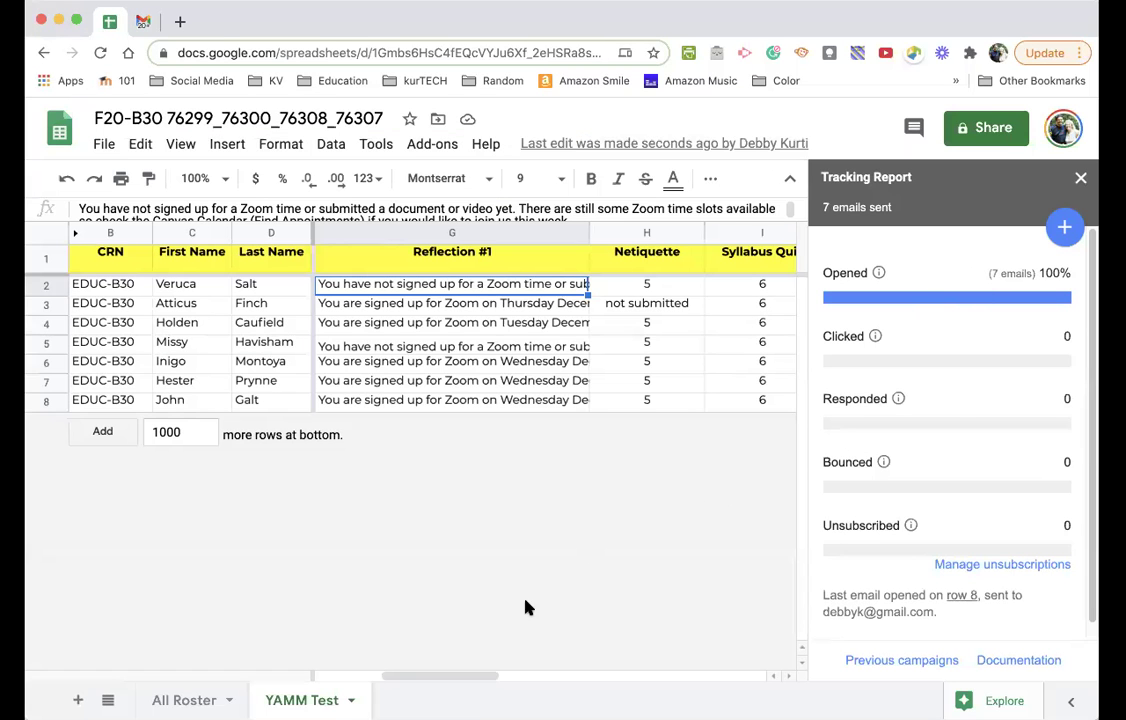
{"action": "left_click_drag", "start_coordinate": [543, 674], "coordinate": [755, 660]}
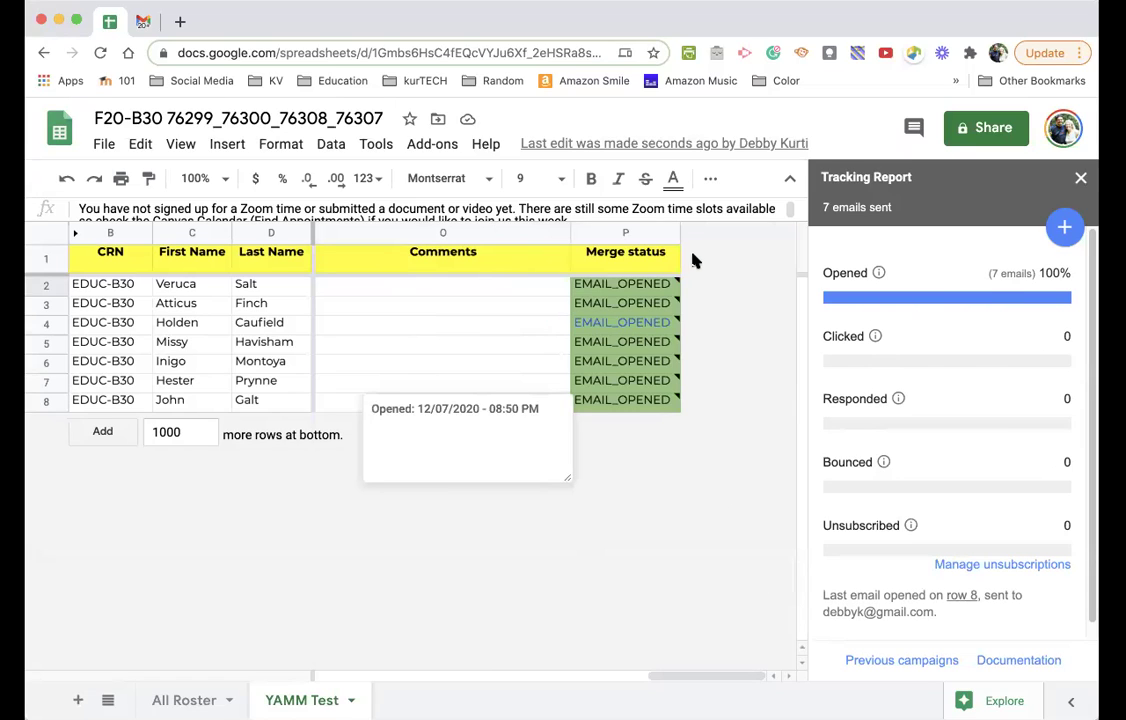
{"action": "mouse_move", "coordinate": [646, 405]}
Step: Switch to Gmail, open the newest merged Week 2 email, and send the reply "Thank you"
{"action": "left_click", "coordinate": [143, 21]}
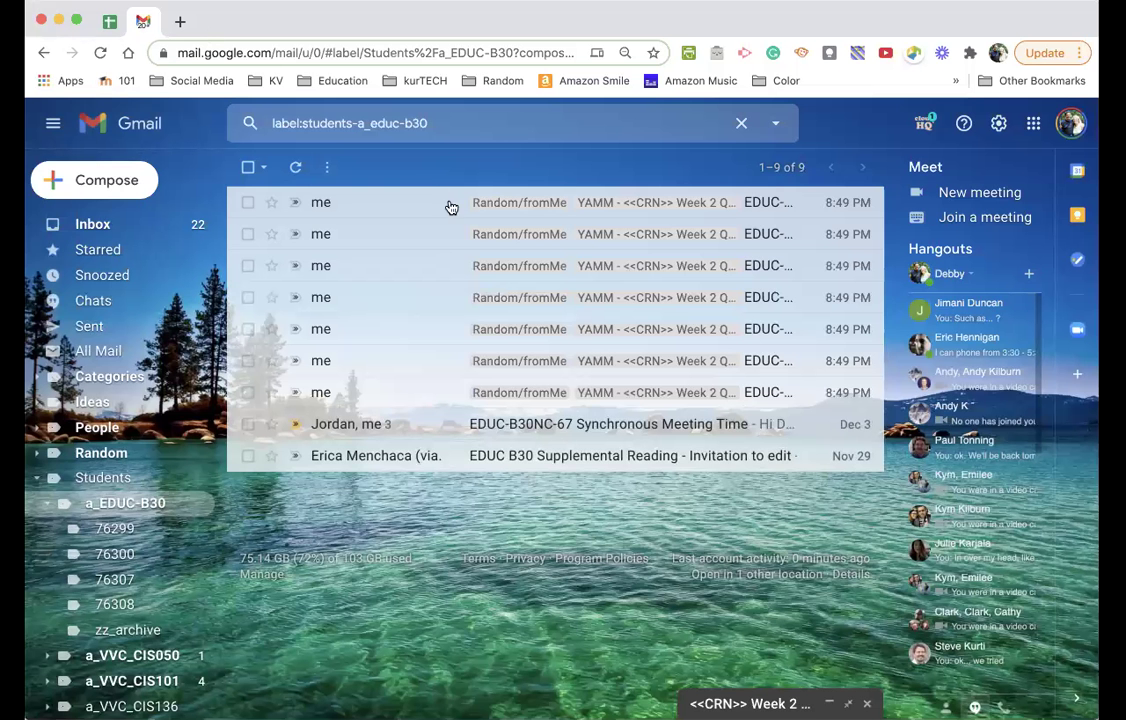
{"action": "left_click", "coordinate": [355, 210]}
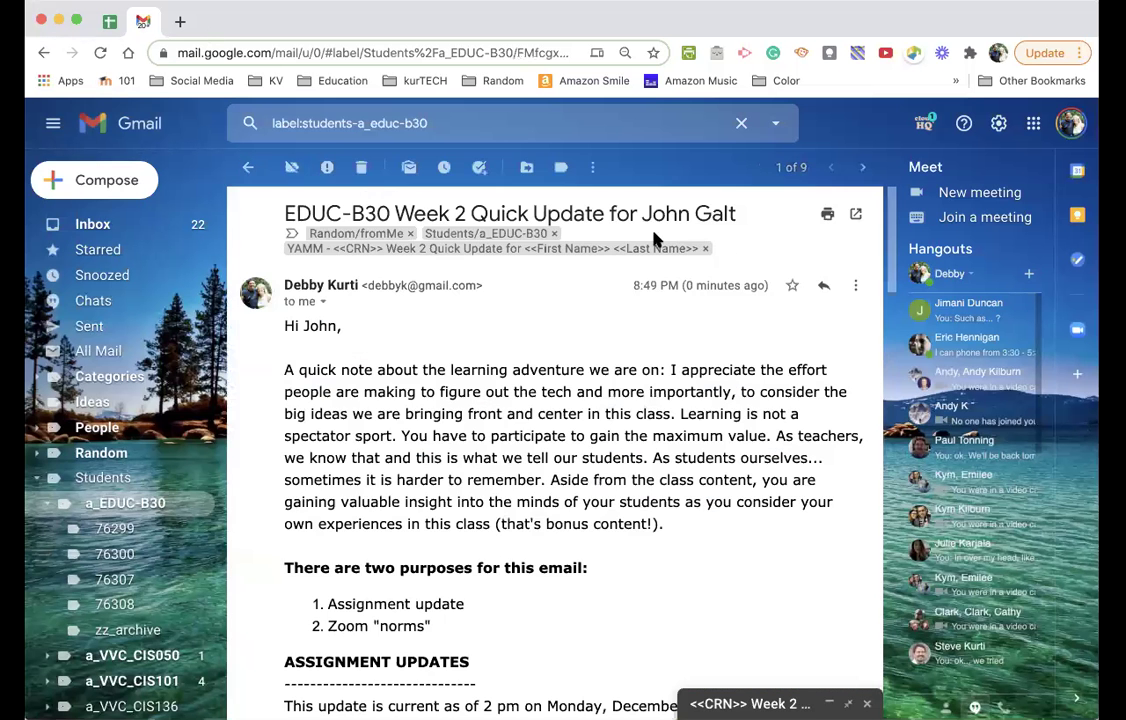
{"action": "left_click", "coordinate": [822, 285]}
{"action": "type", "text": "Thank you"}
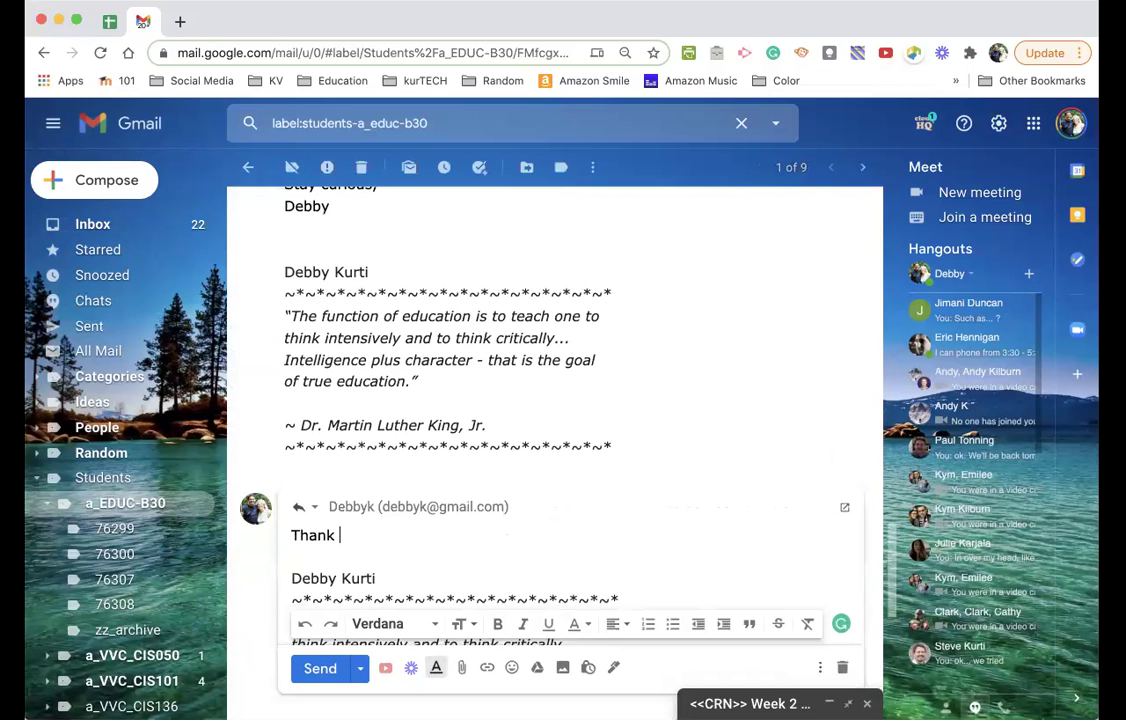
{"action": "left_click", "coordinate": [322, 667]}
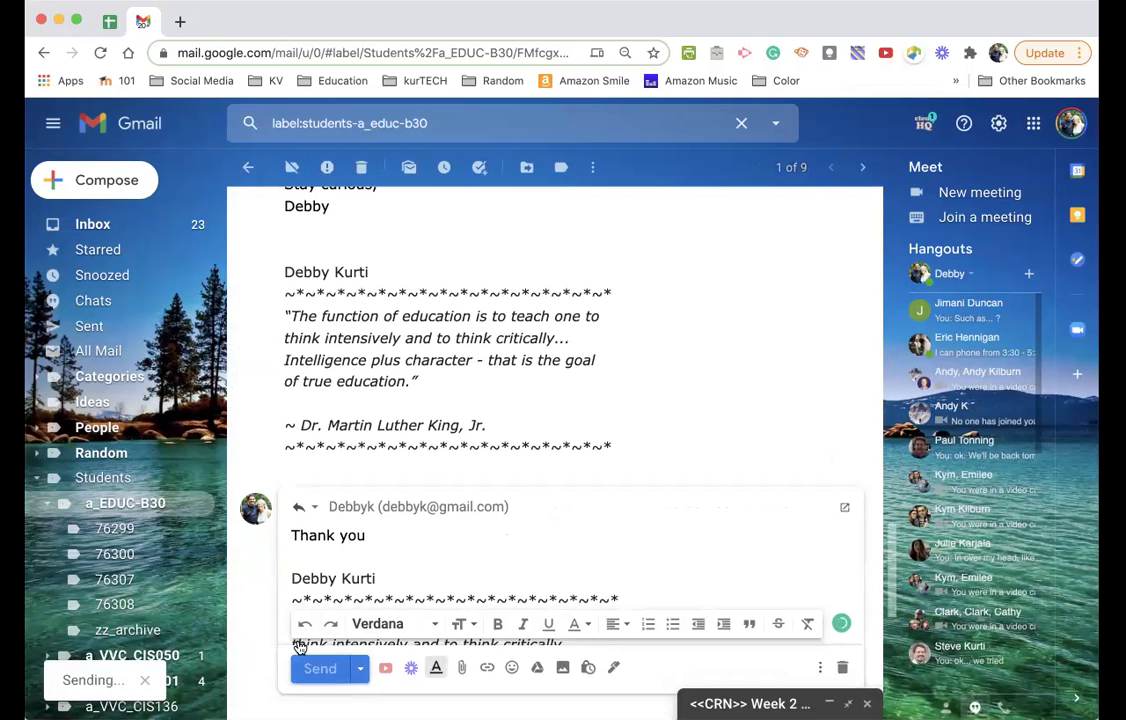
Step: Return to the spreadsheet, reopen the Yet Another Mail Merge (YAMM) tracking report, and check the Merge status column
{"action": "left_click", "coordinate": [110, 22]}
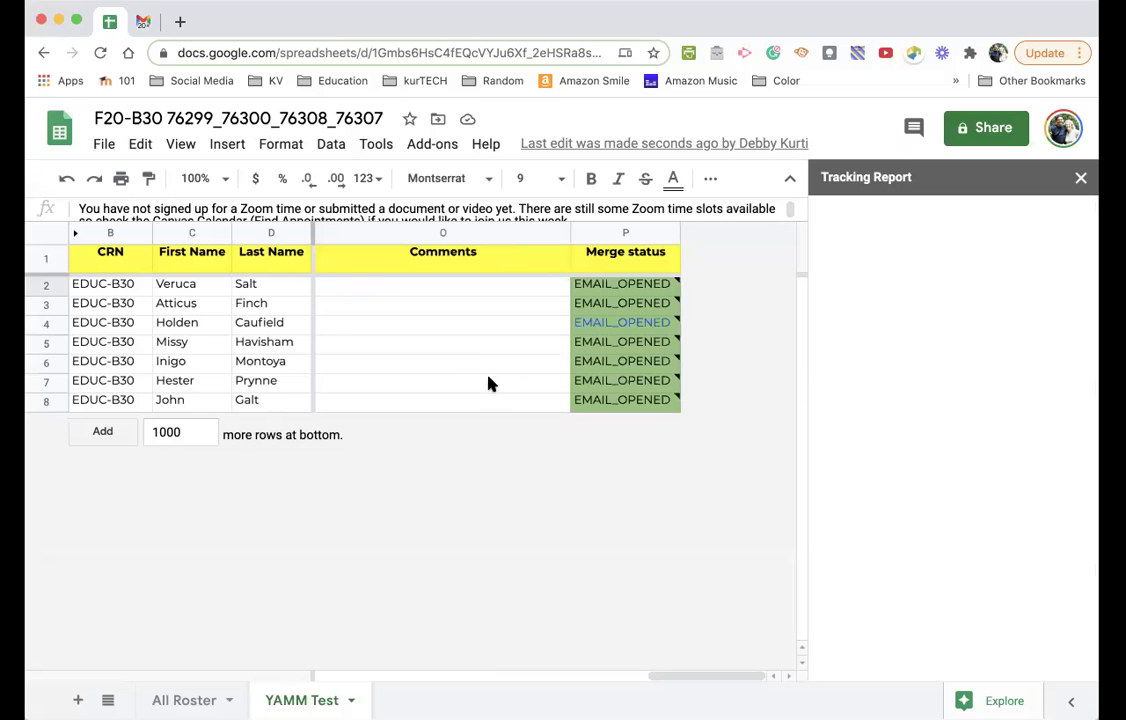
{"action": "left_click", "coordinate": [465, 400]}
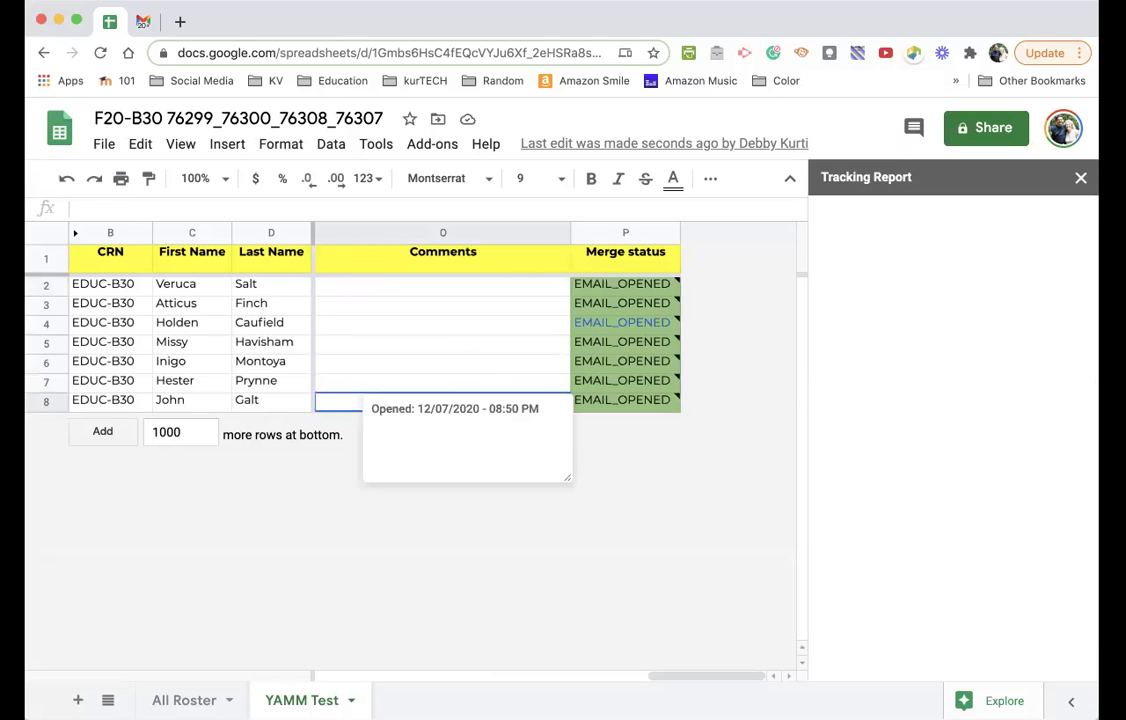
{"action": "left_click", "coordinate": [1082, 178]}
{"action": "left_click", "coordinate": [432, 144]}
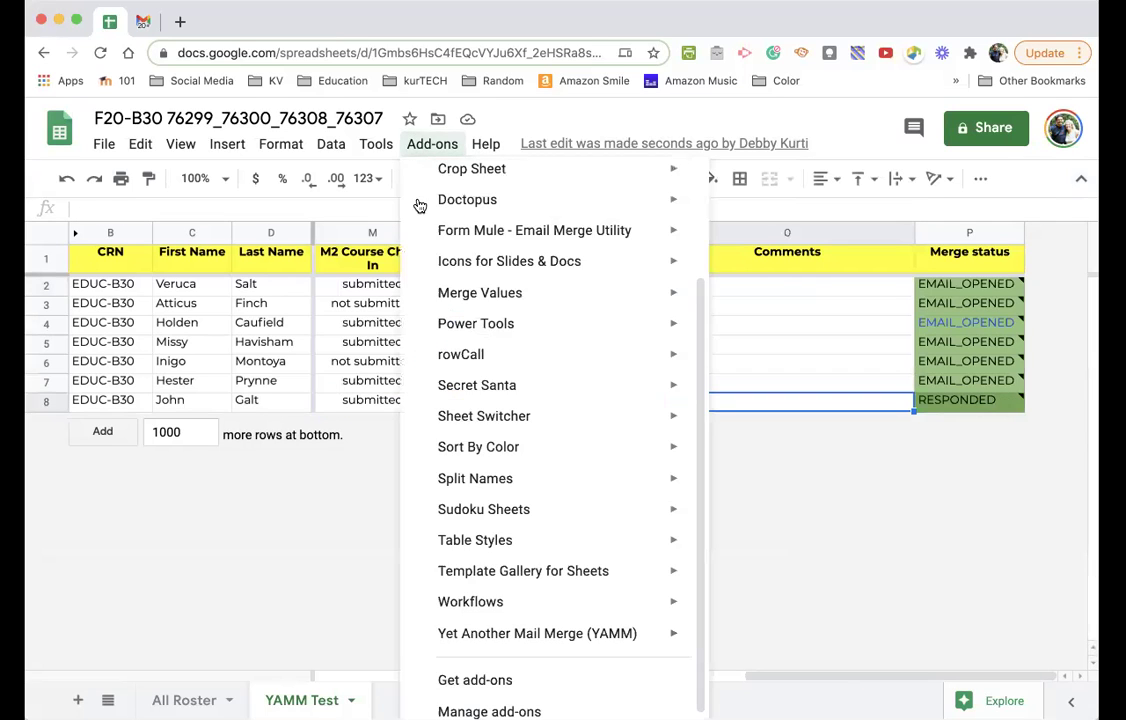
{"action": "mouse_move", "coordinate": [501, 648]}
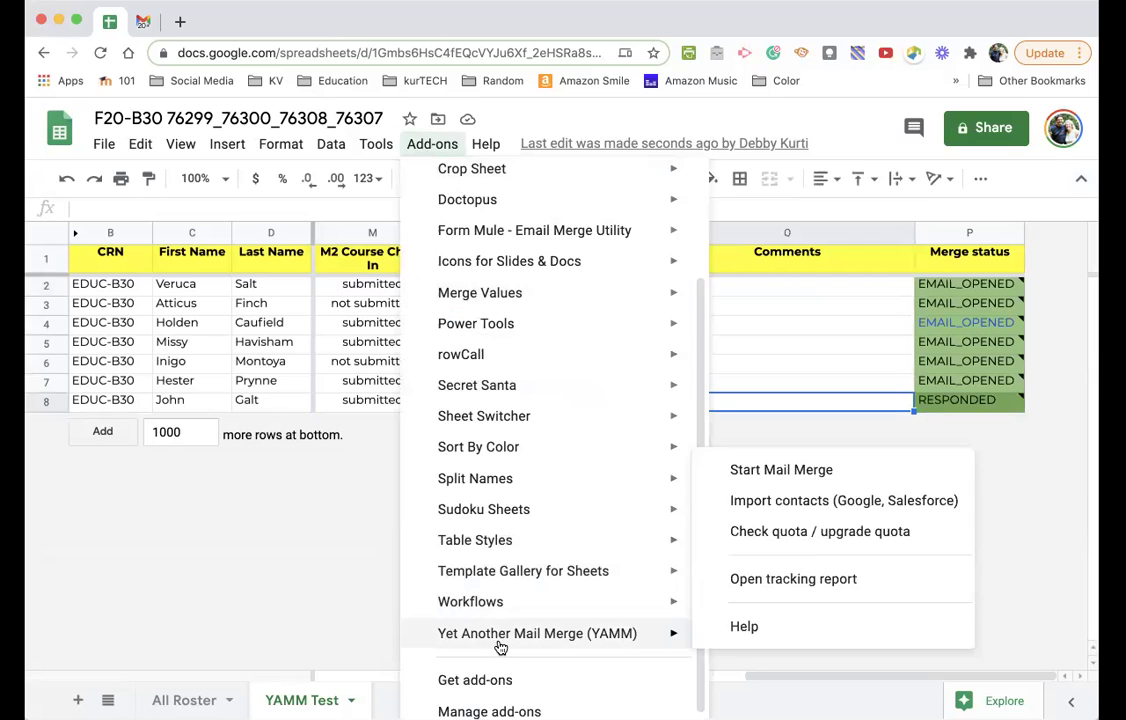
{"action": "left_click", "coordinate": [762, 579]}
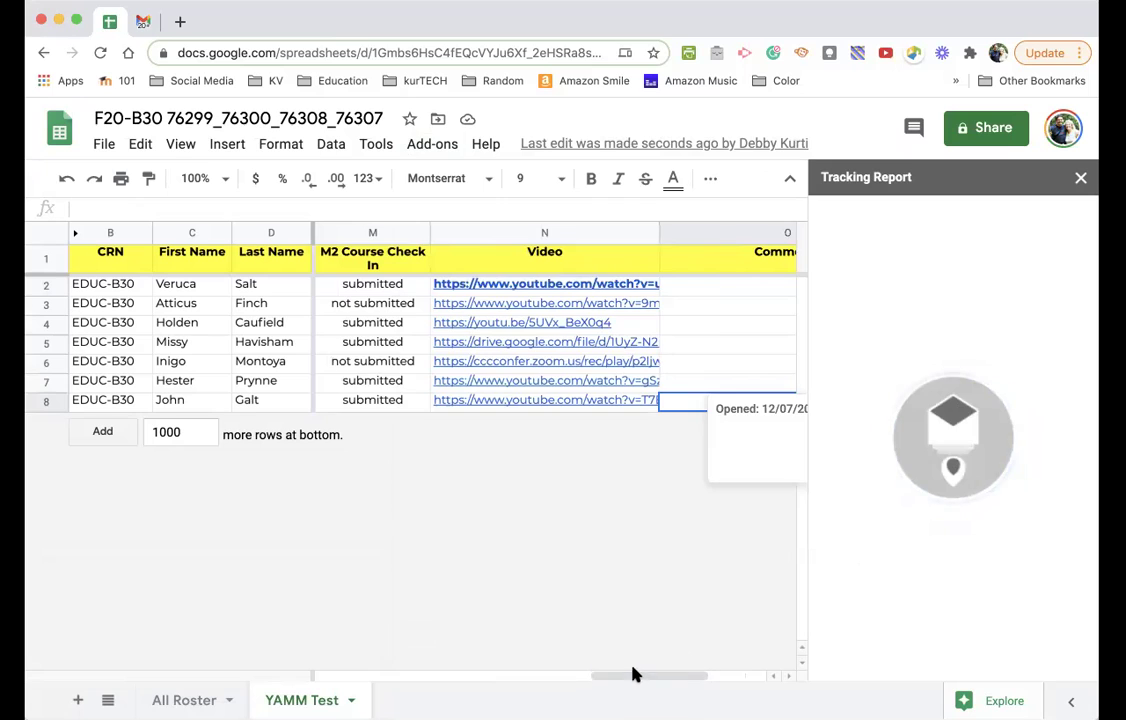
{"action": "left_click_drag", "start_coordinate": [631, 674], "coordinate": [744, 654]}
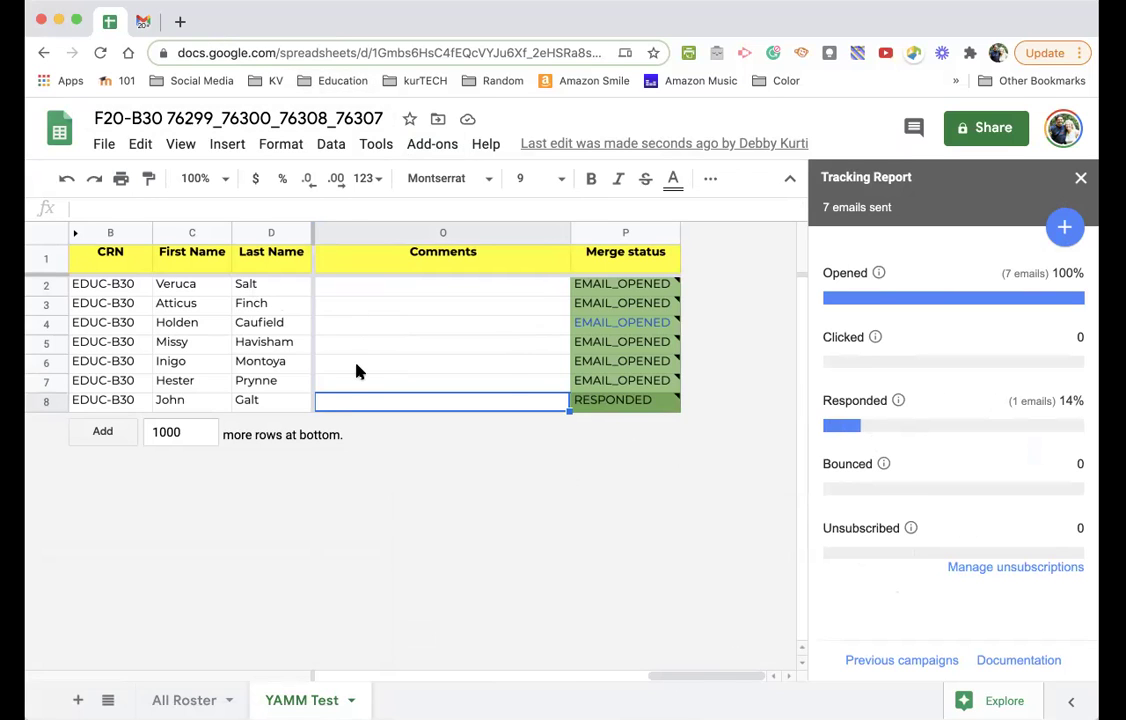
Step: Examine the assignment columns of the last student row from Comments back to Netiquette, and look over the Video column
{"action": "key", "text": "Left"}
{"action": "key", "text": "Left"}
{"action": "key", "text": "Left"}
{"action": "key", "text": "Left"}
{"action": "key", "text": "Left"}
{"action": "key", "text": "Left"}
{"action": "key", "text": "Left"}
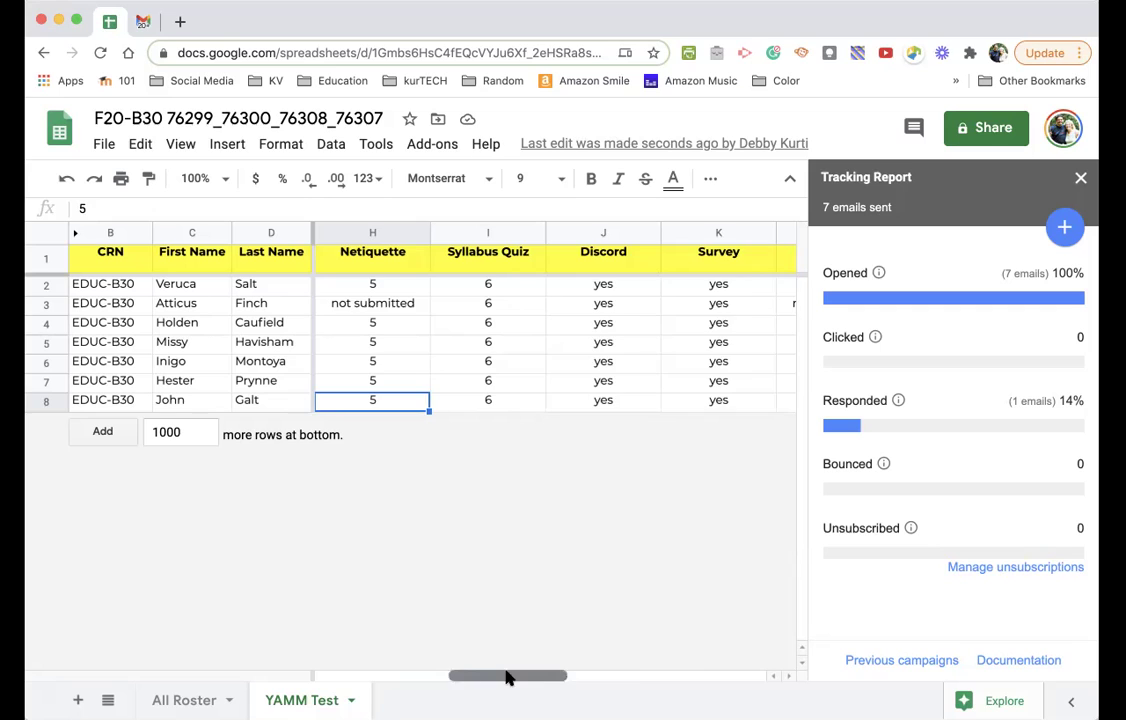
{"action": "left_click_drag", "start_coordinate": [512, 675], "coordinate": [671, 675]}
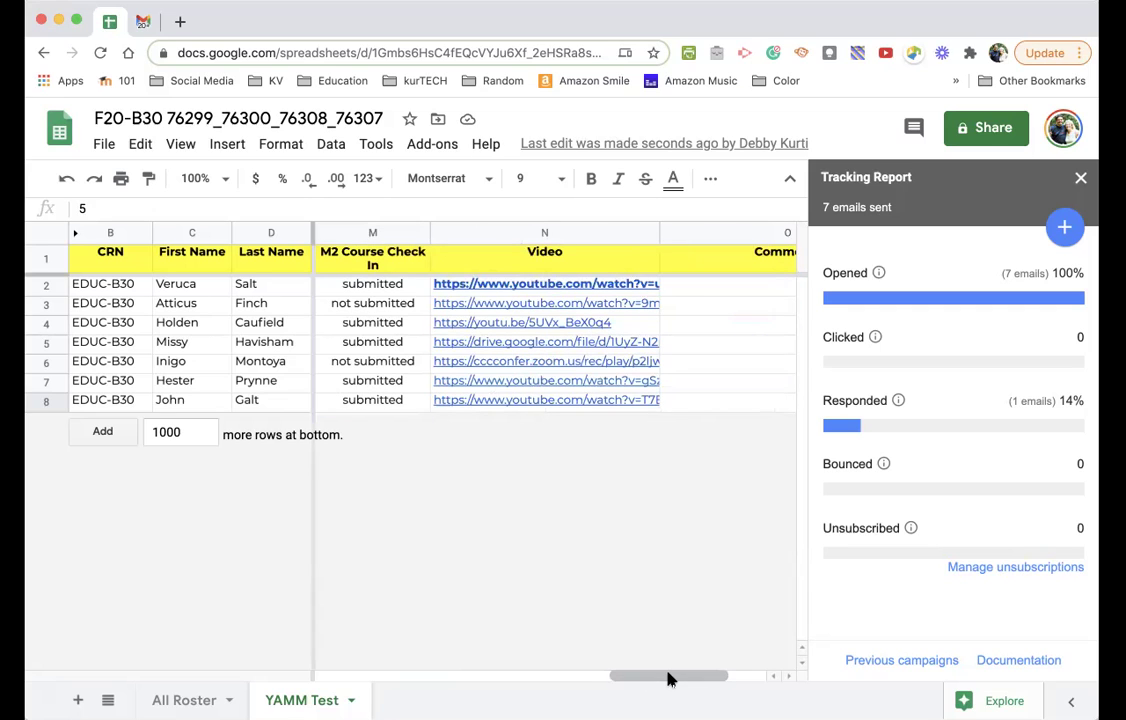